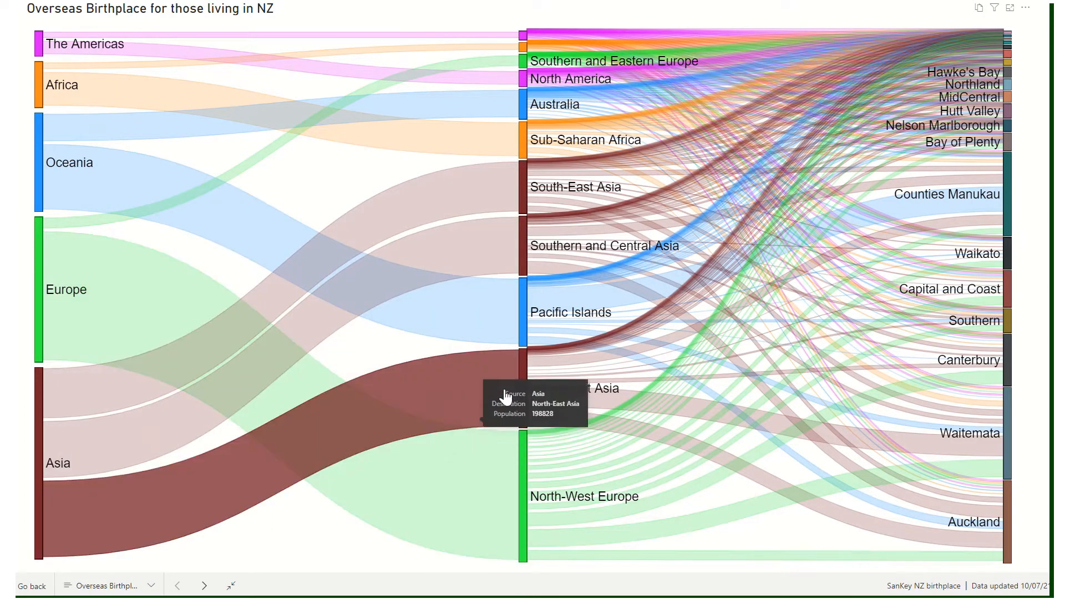
Move the North-East Asia, North-West Europe and Southern and Eastern Europe nodes of the Sankey chart closer to their source continents.
drag(522, 395, 315, 456)
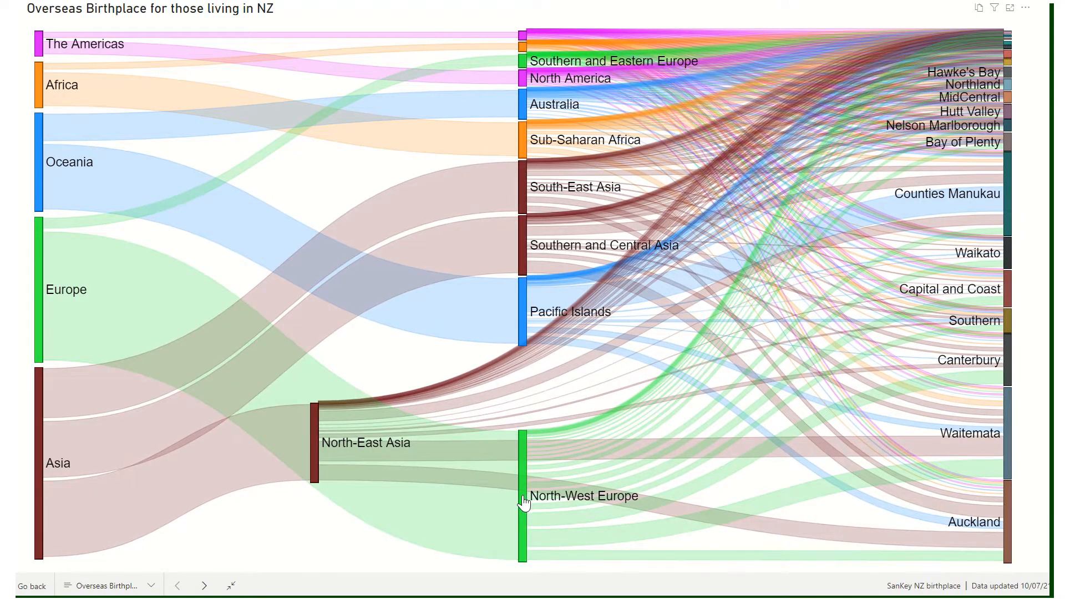
drag(525, 502, 301, 288)
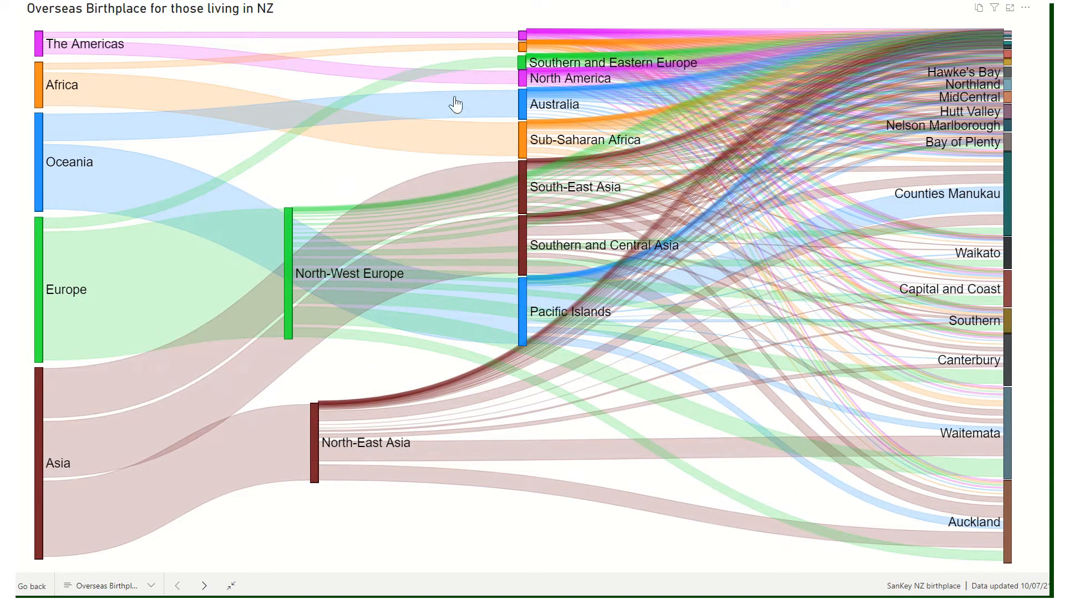
drag(522, 62, 286, 162)
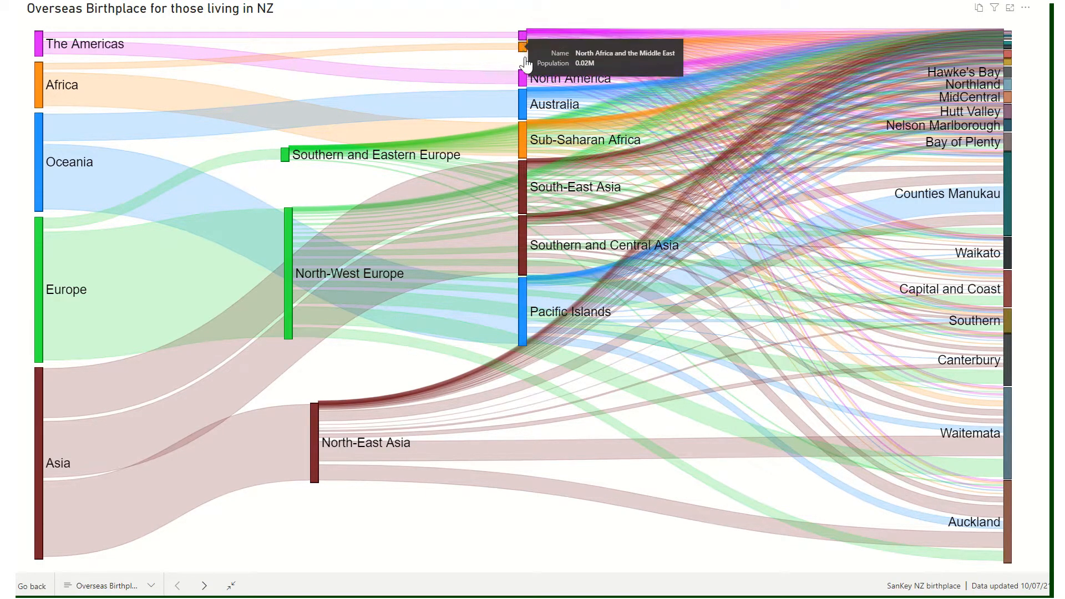
Reposition more middle-column nodes, moving Pacific Islands up near North-West Europe and Southern and Central Asia below North-East Asia.
mouse_move(528, 307)
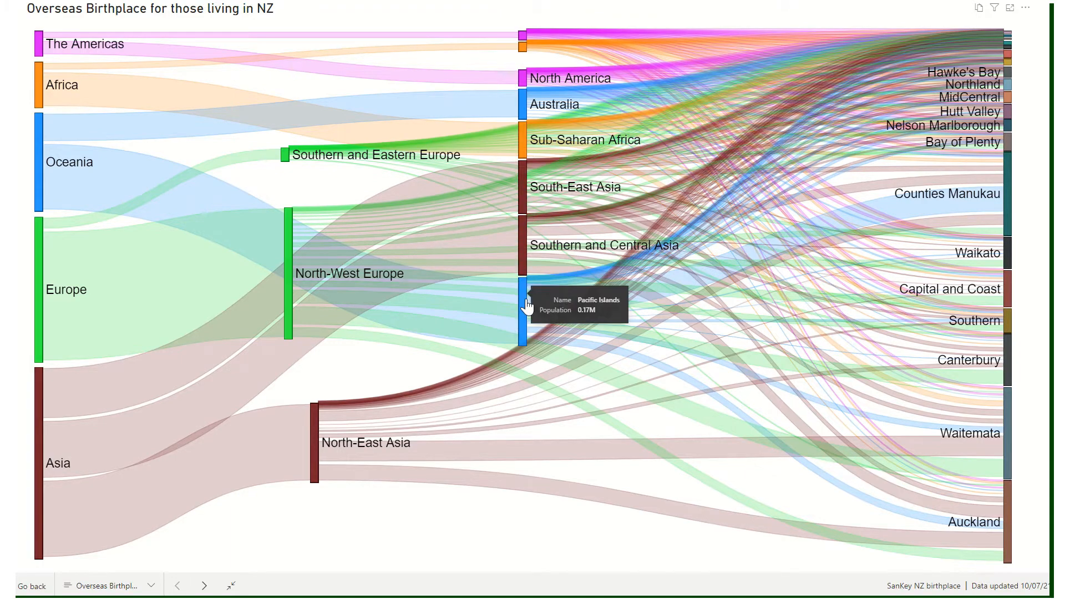
drag(526, 301, 447, 307)
drag(422, 258, 406, 213)
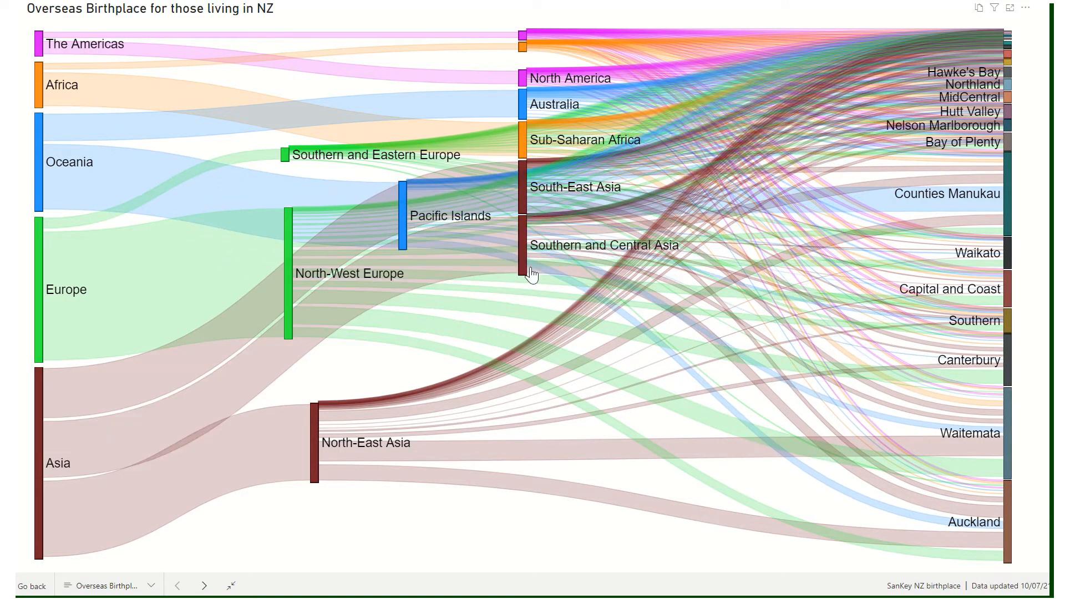
drag(525, 272, 488, 531)
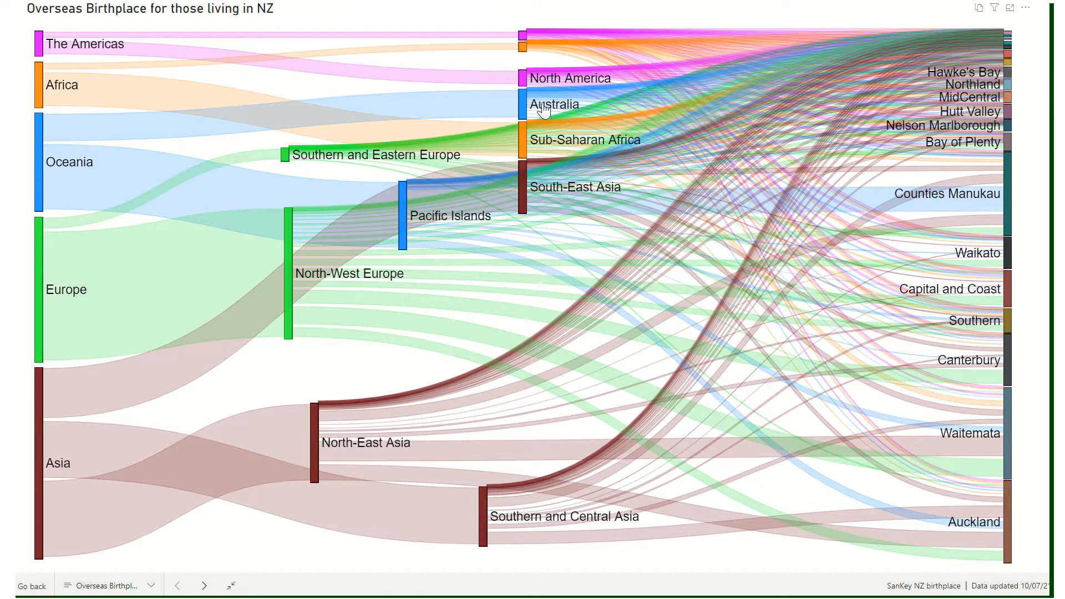
drag(526, 87, 449, 70)
drag(523, 48, 372, 136)
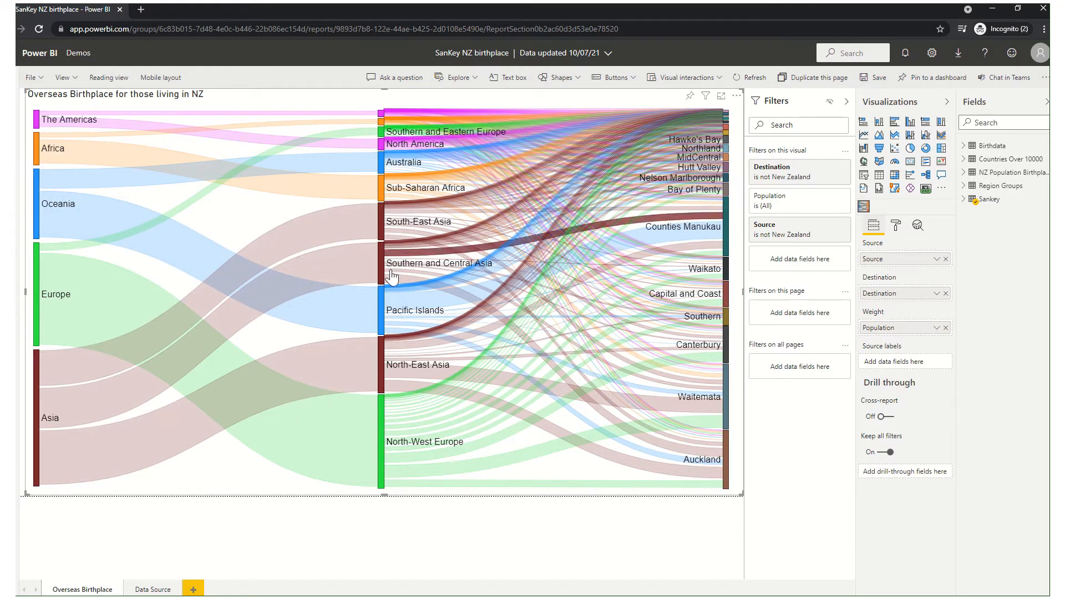
Apply the High-contrast #1 colors to the report and inspect the Oceania to Pacific Islands link.
mouse_move(379, 324)
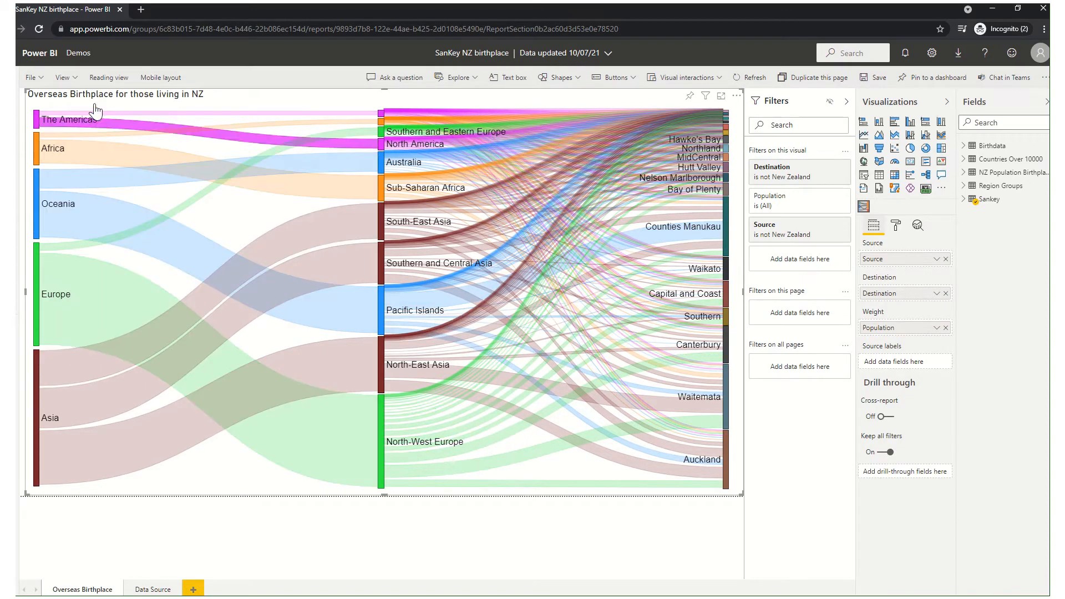
click(77, 86)
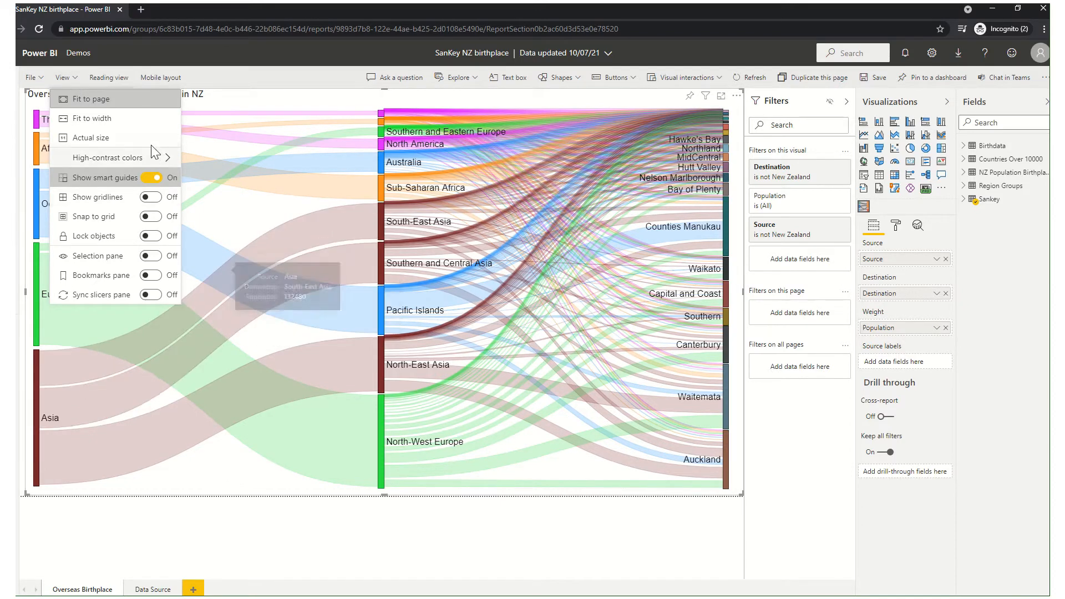
mouse_move(159, 157)
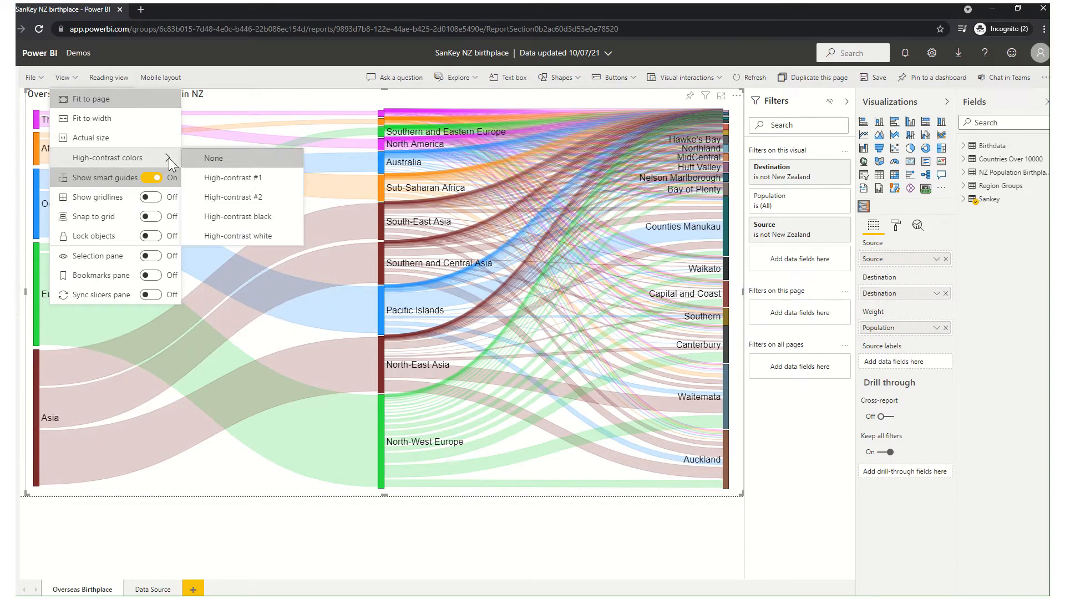
click(235, 179)
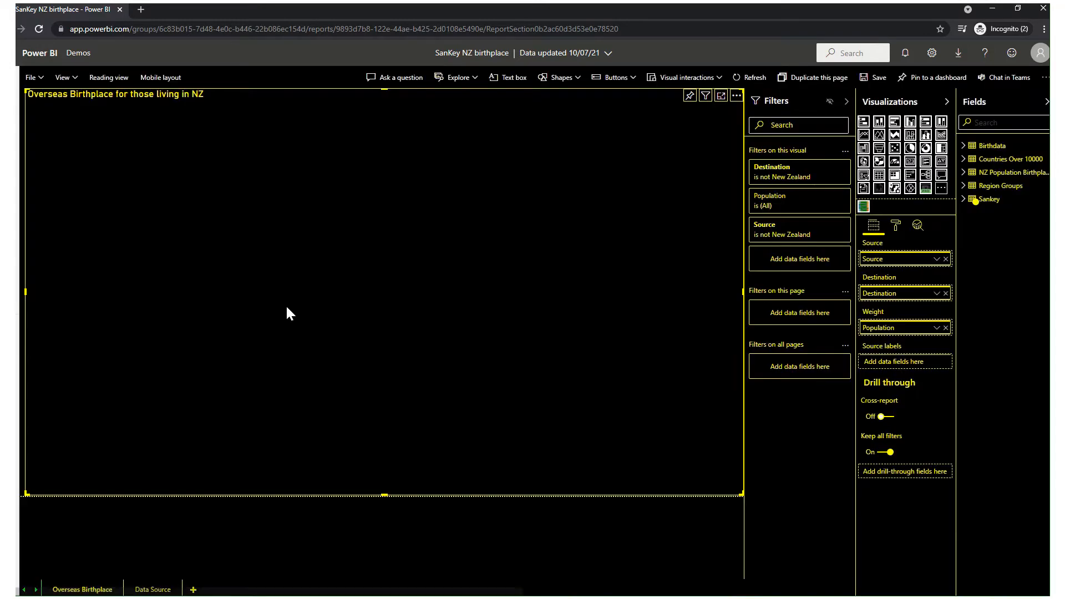
mouse_move(288, 315)
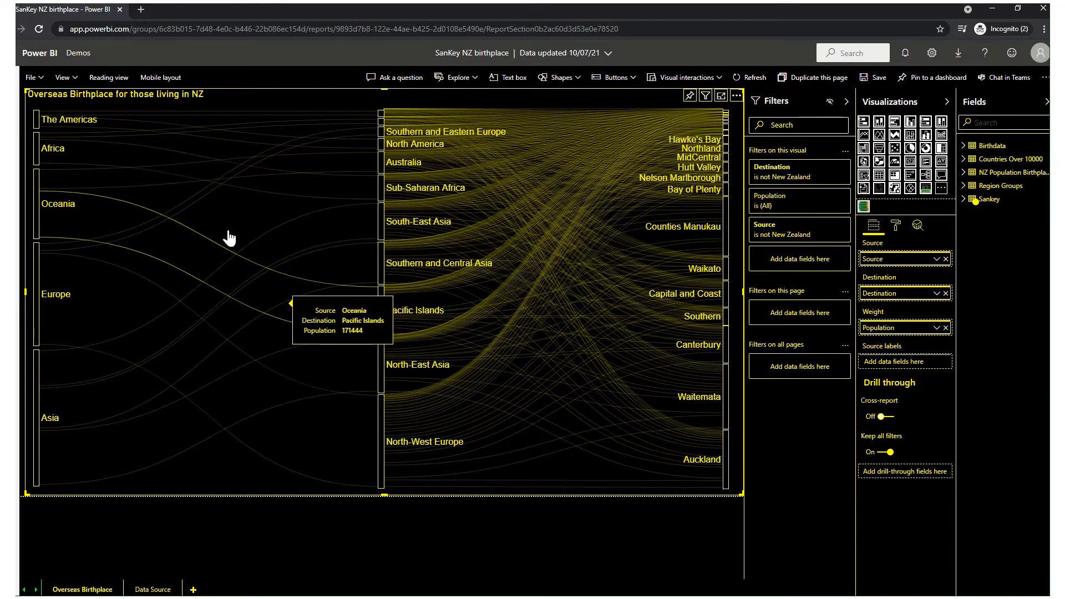
Set the report's high-contrast colors back to None.
click(65, 77)
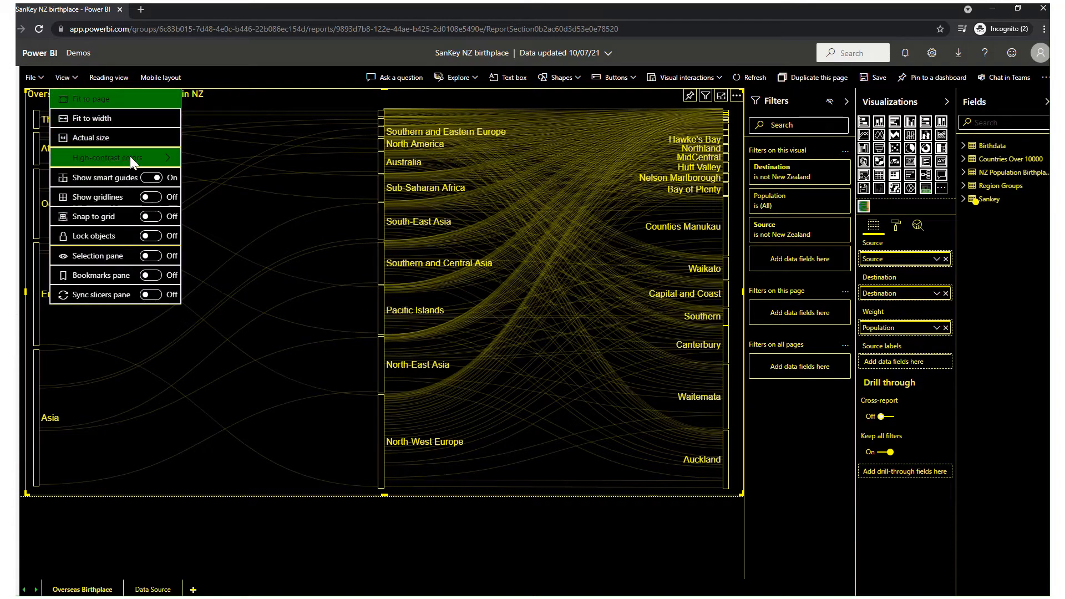
mouse_move(154, 161)
click(205, 161)
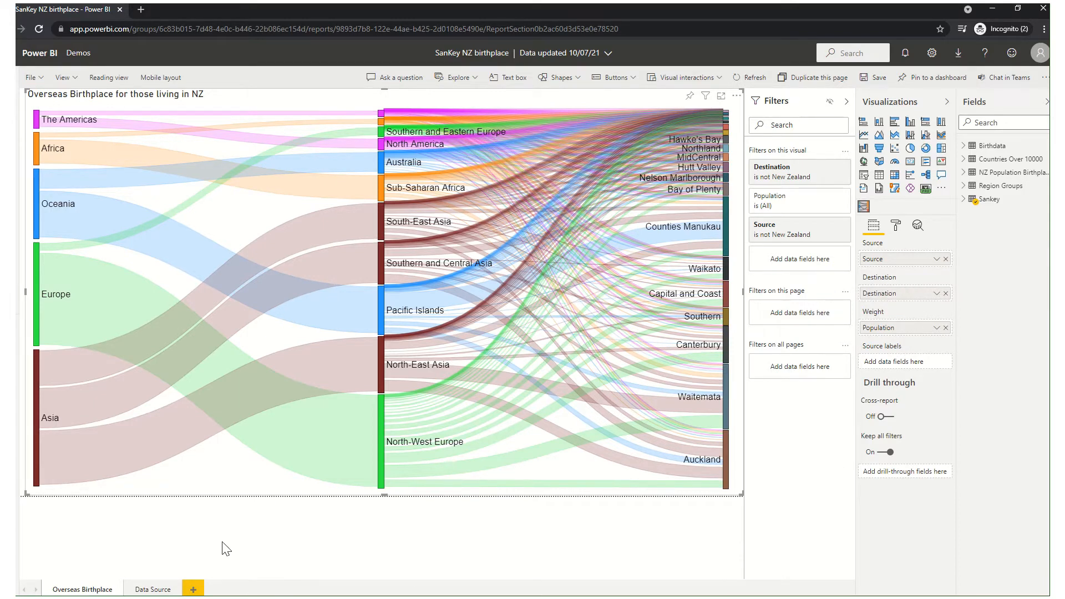
Add a new report page and insert a Sankey chart enlarged to fill the whole page.
click(193, 590)
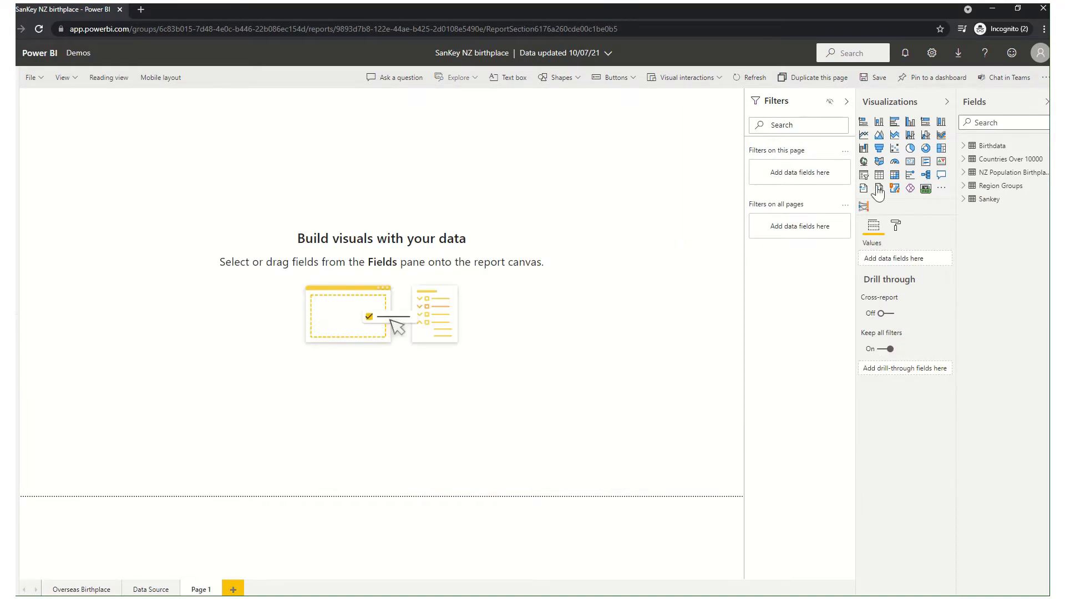
click(863, 206)
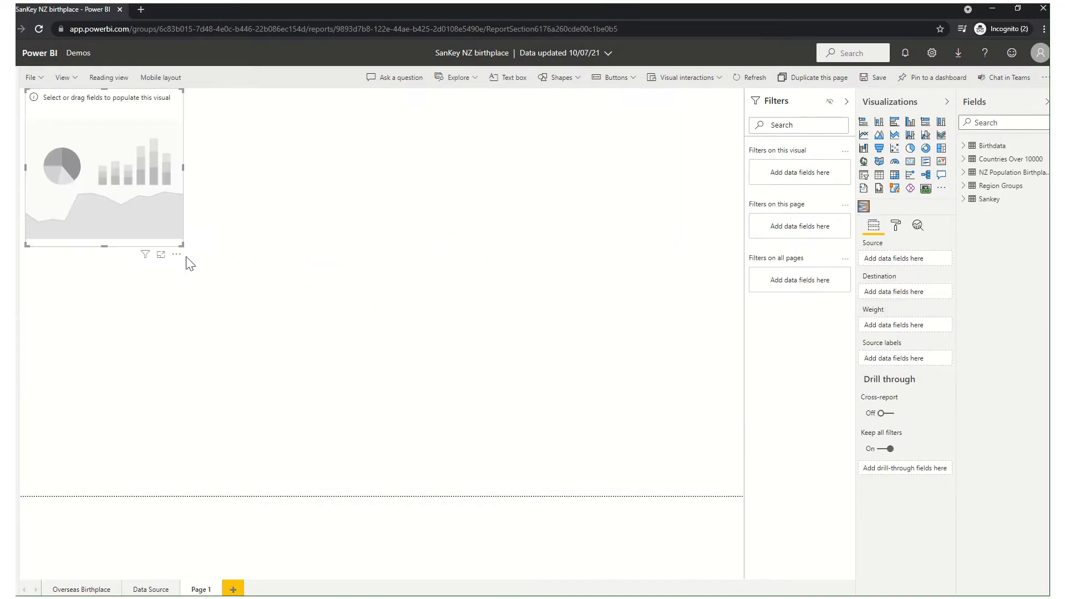
drag(183, 247, 649, 456)
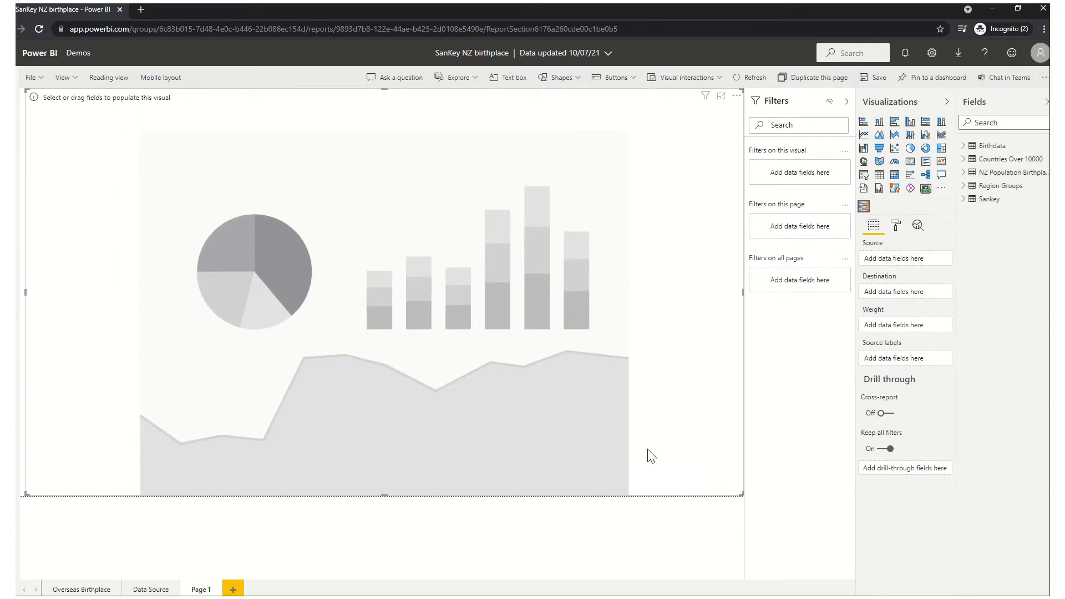
Assign the Sankey table's Source field as the chart's source and its Destination field as the destination.
click(967, 200)
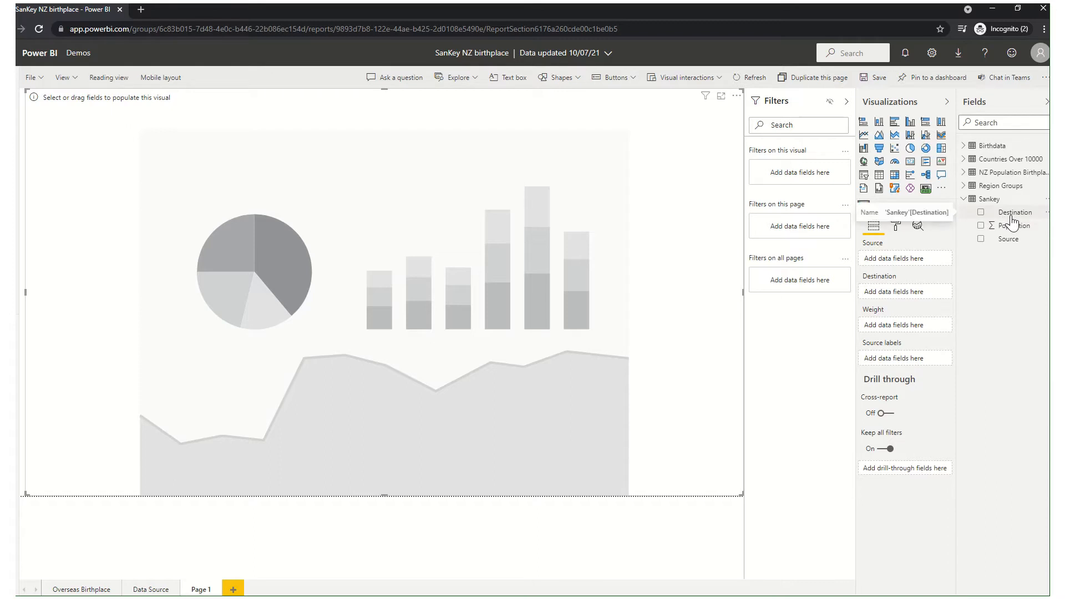
drag(1012, 219, 910, 299)
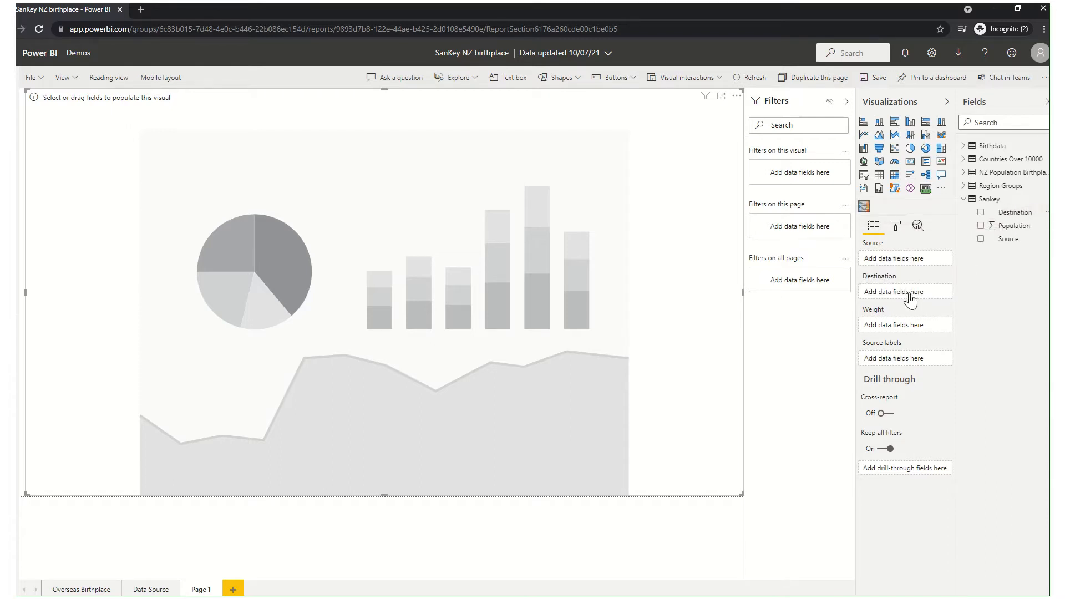
drag(1003, 215, 893, 290)
drag(999, 240, 887, 260)
drag(1012, 213, 892, 291)
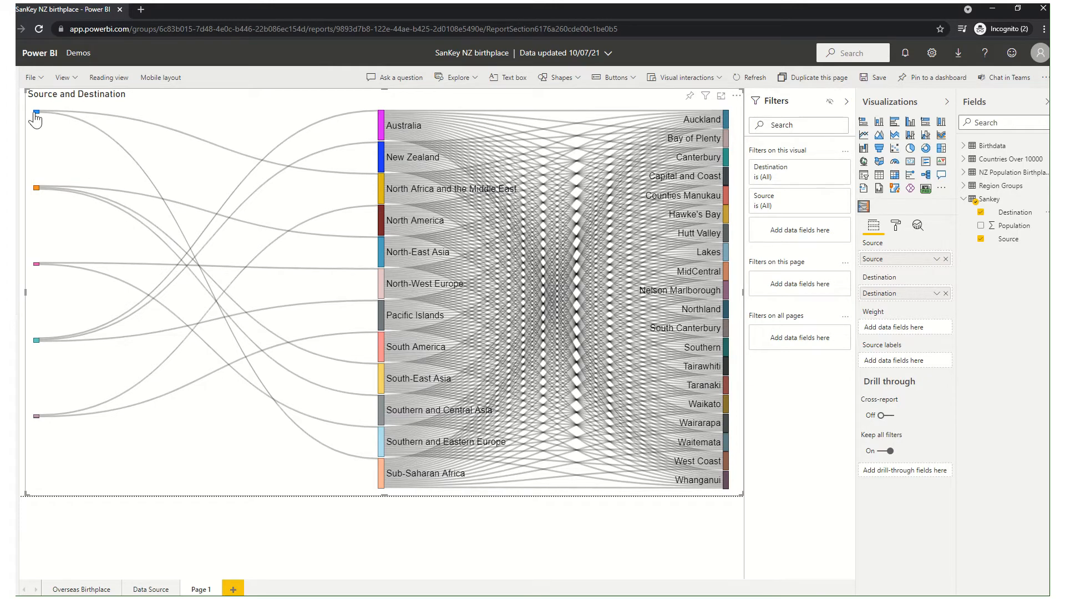
Assign the Population field as the chart's weight and check its available aggregation options.
mouse_move(35, 116)
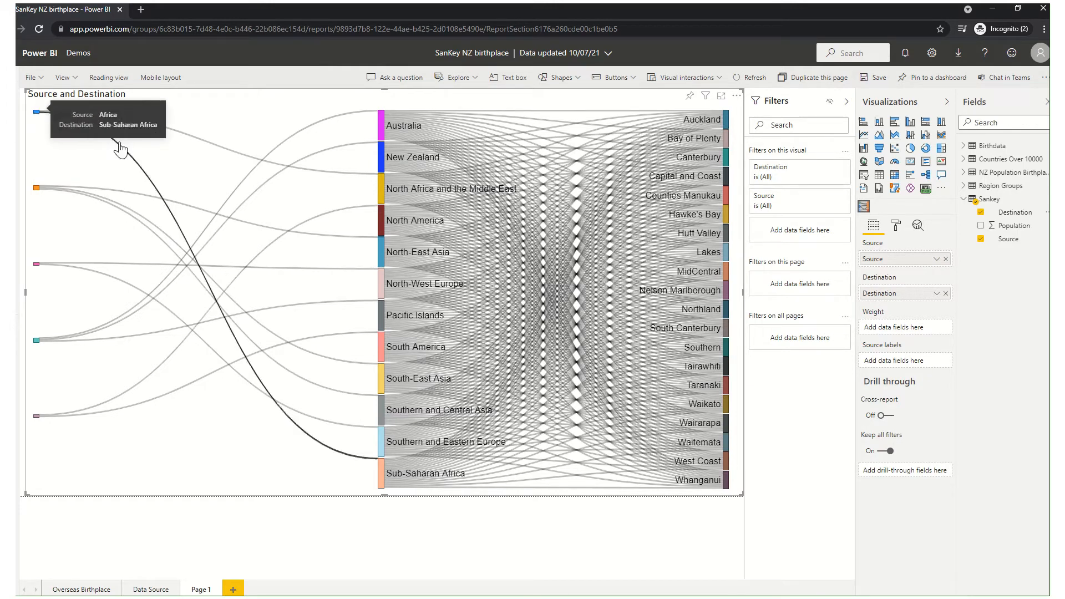
mouse_move(332, 173)
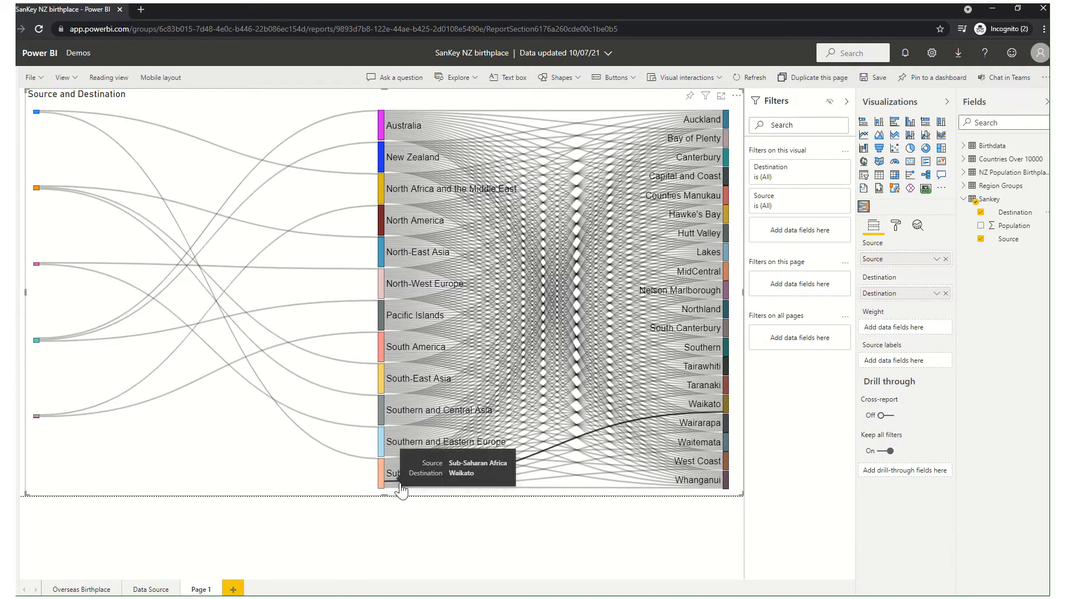
mouse_move(432, 408)
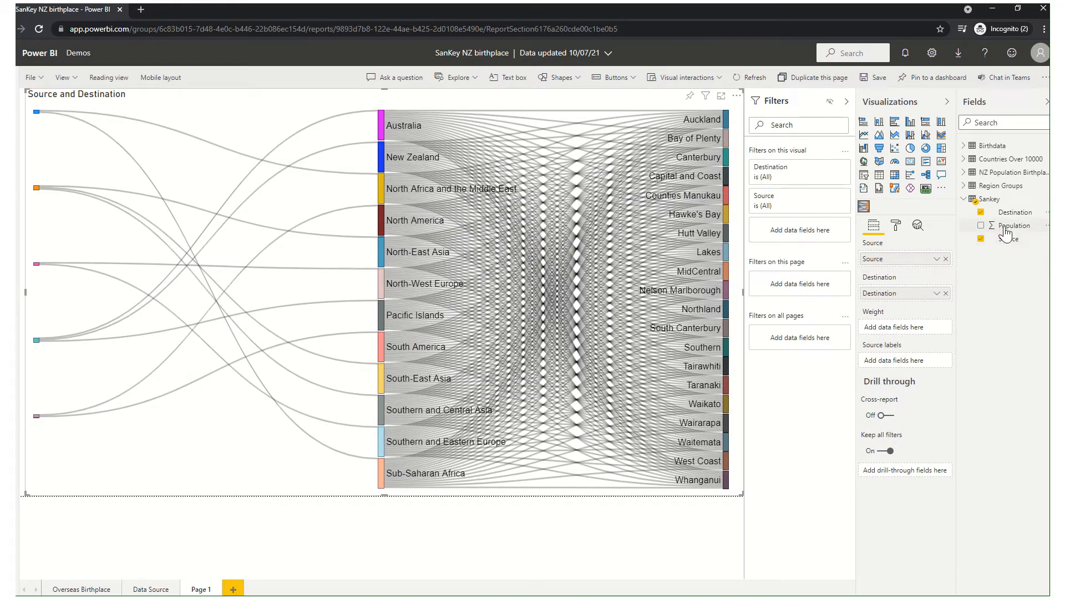
drag(1007, 233, 904, 328)
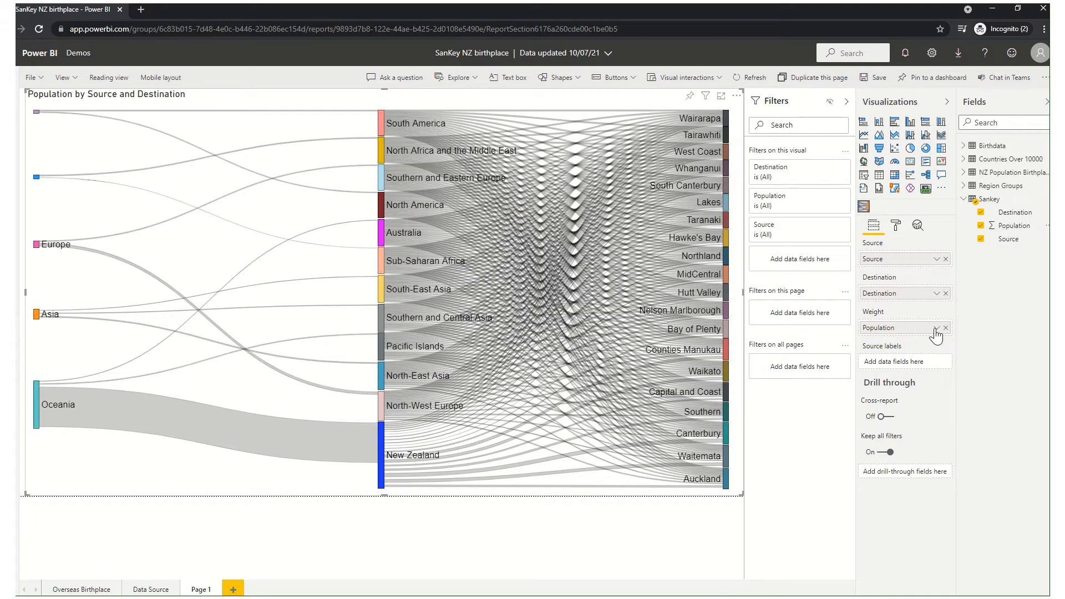
click(936, 329)
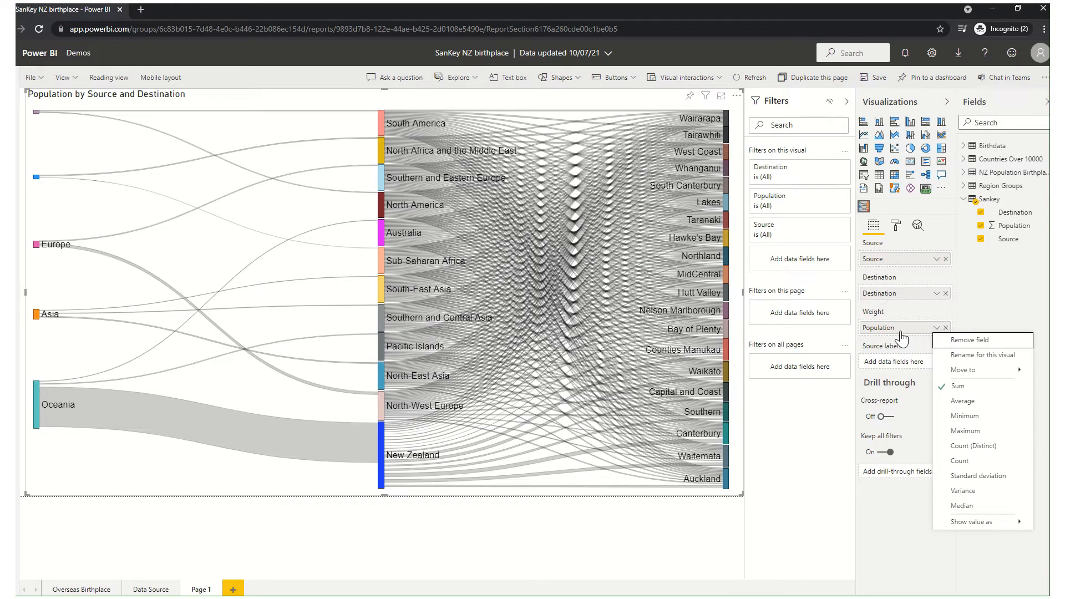
click(900, 333)
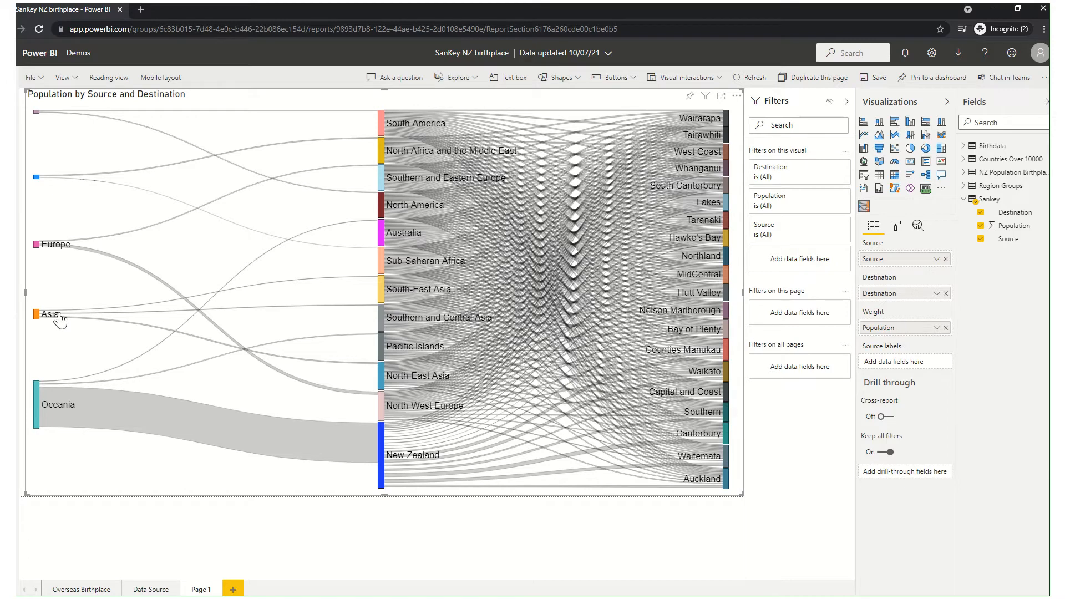
mouse_move(57, 256)
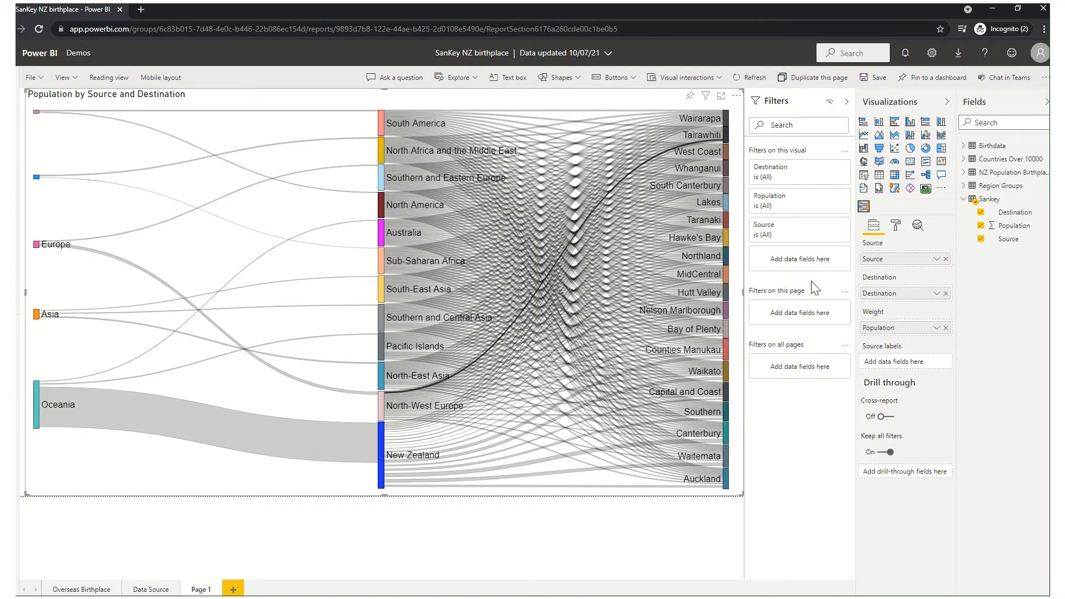
Open the Sankey chart's format settings and review the General position and size options.
click(897, 226)
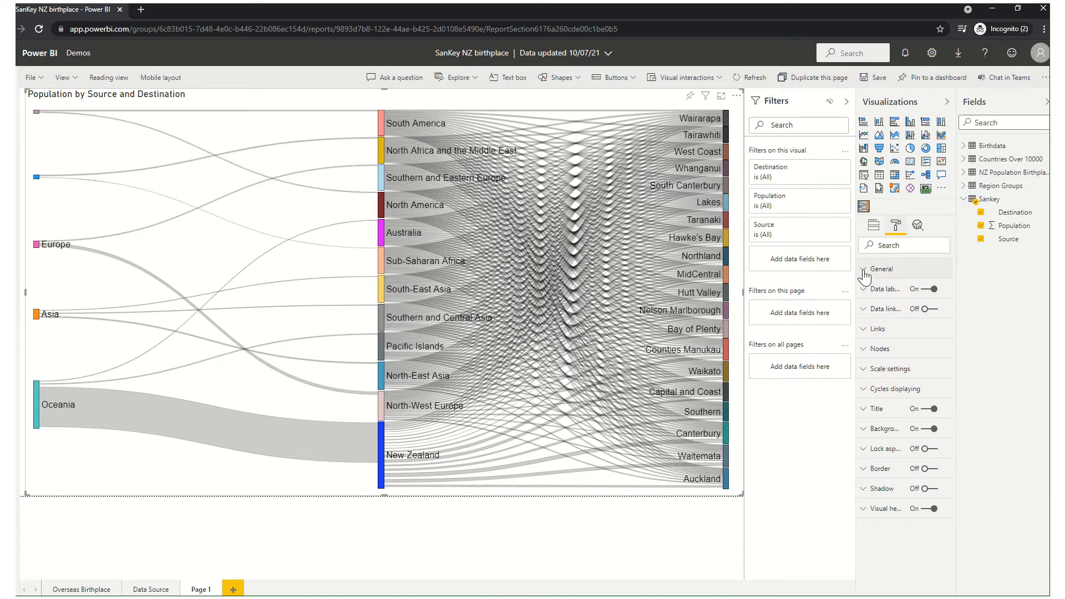
click(865, 271)
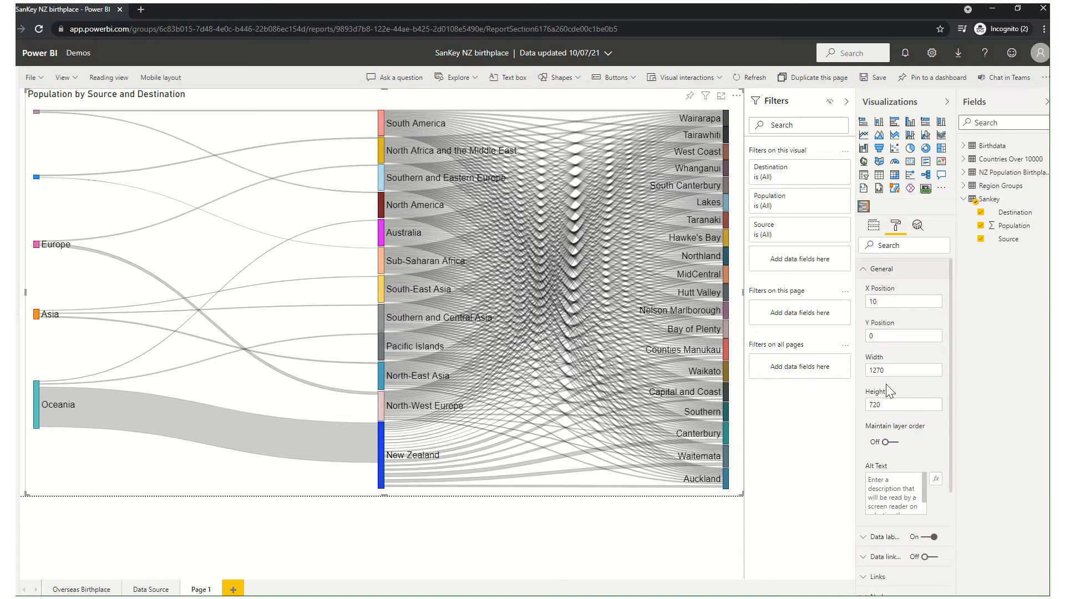
click(872, 270)
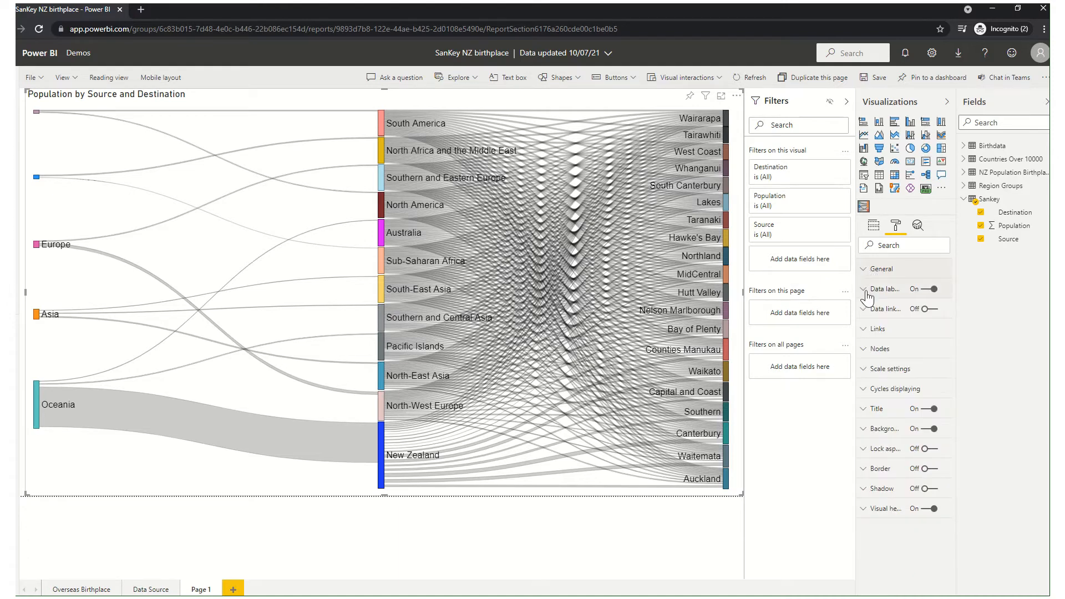
Switch the chart's data labels off and back on, and enable Force display for them.
click(867, 294)
click(933, 290)
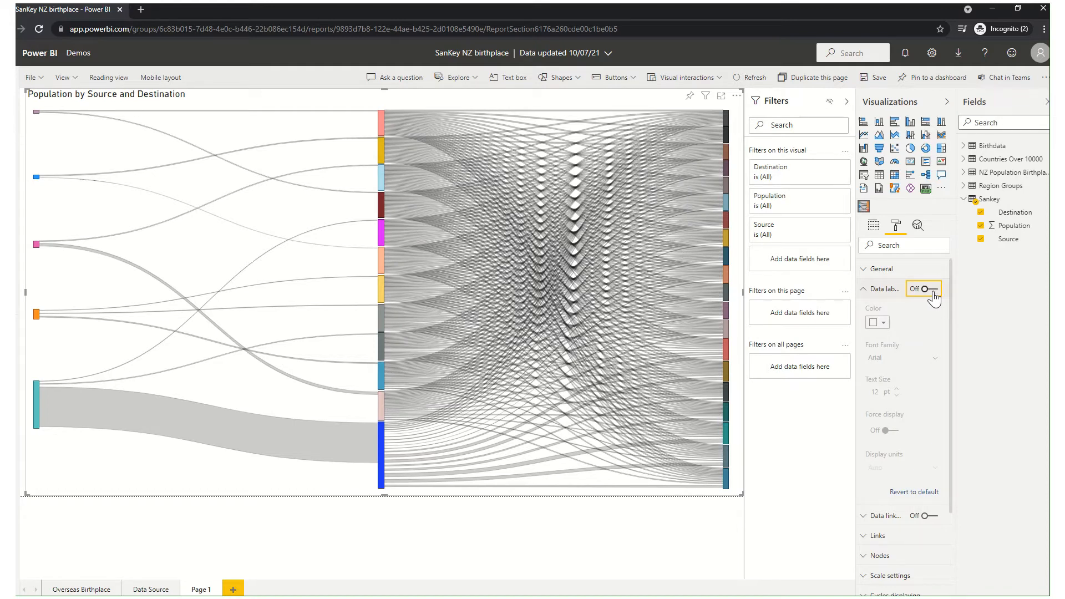
click(933, 293)
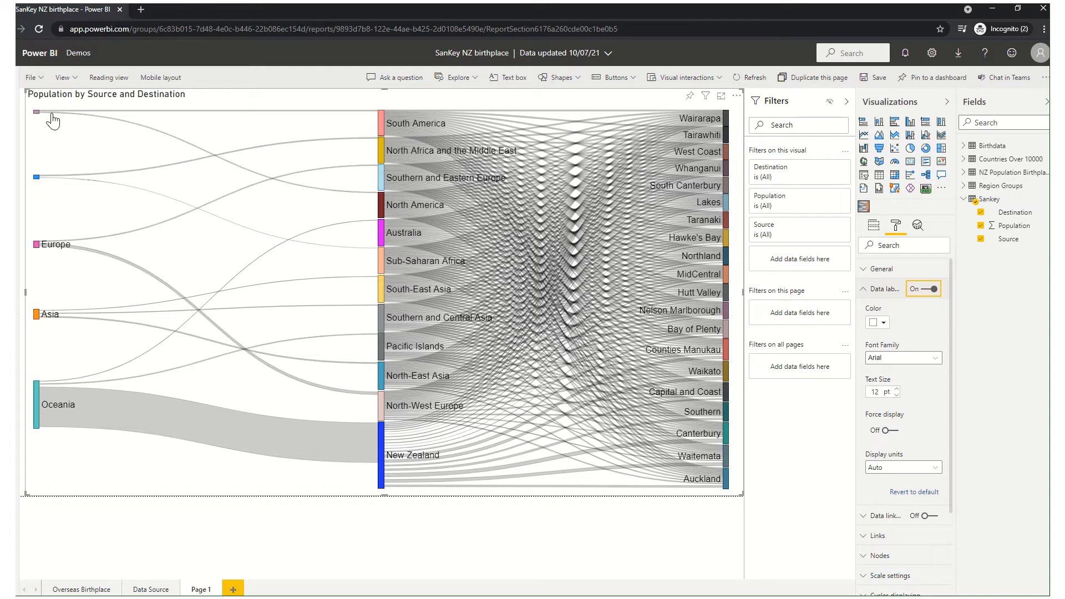
click(895, 433)
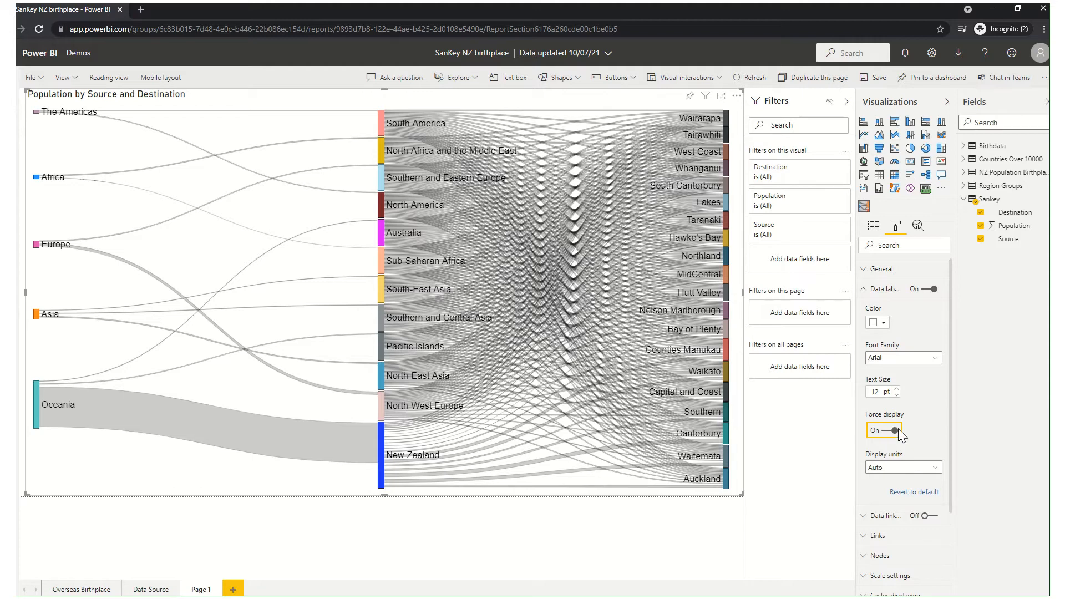
Turn on the labels for the chart's data links.
scroll(902, 431, down, 2)
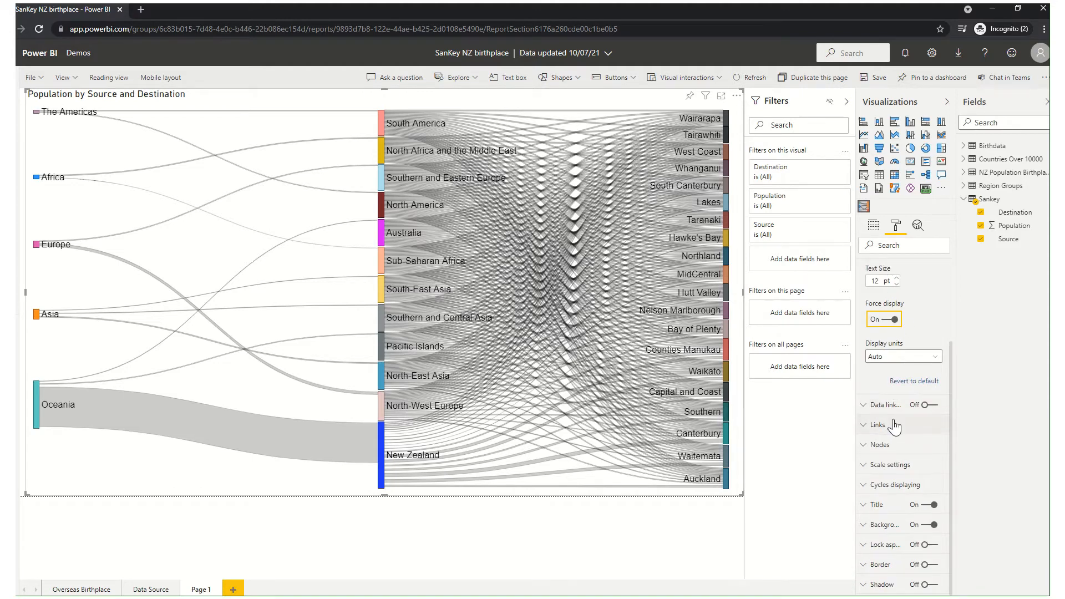
click(868, 410)
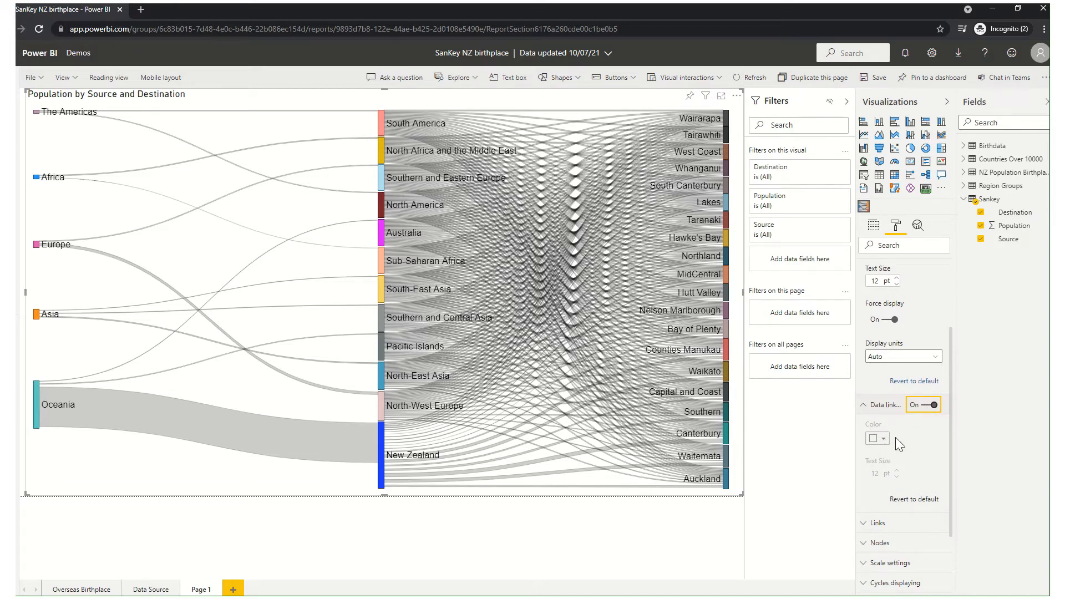
Turn the data link labels off, show them once more for comparison, and leave them switched off.
click(919, 406)
scroll(919, 413, down, 2)
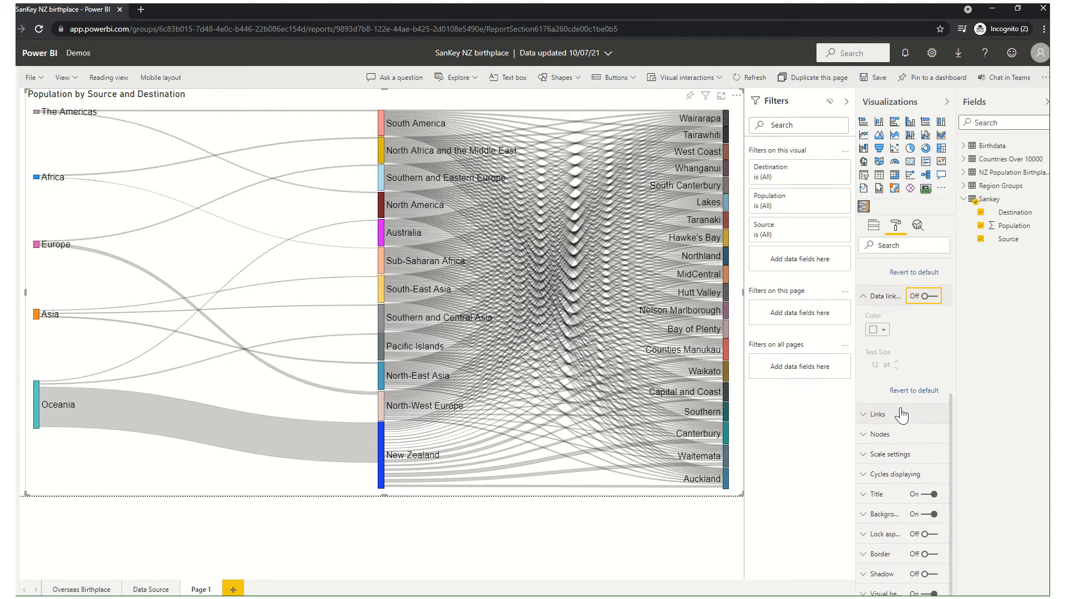
click(924, 300)
click(934, 296)
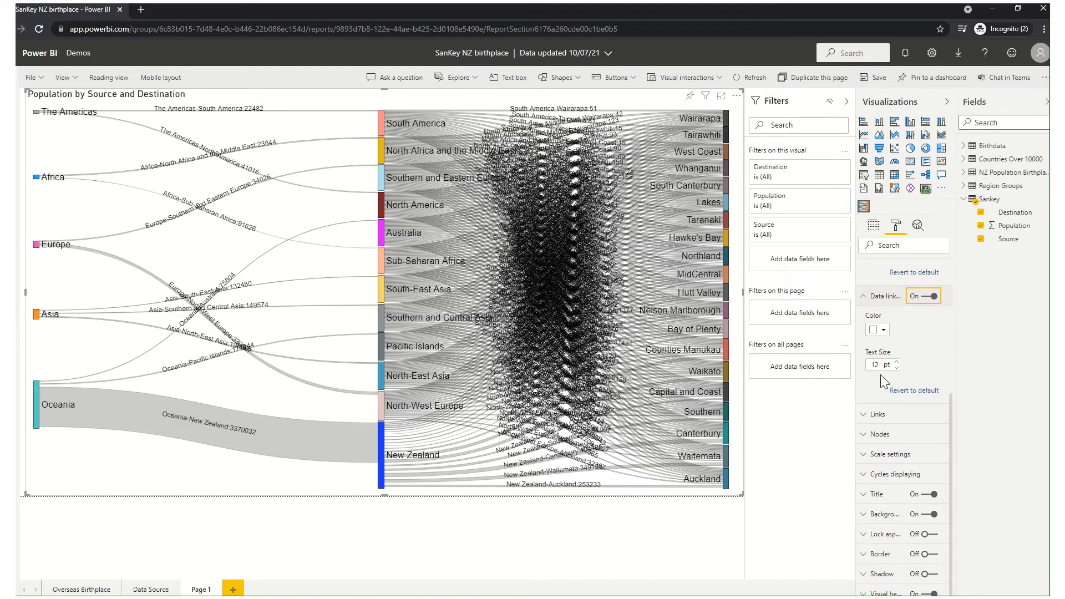
key(space)
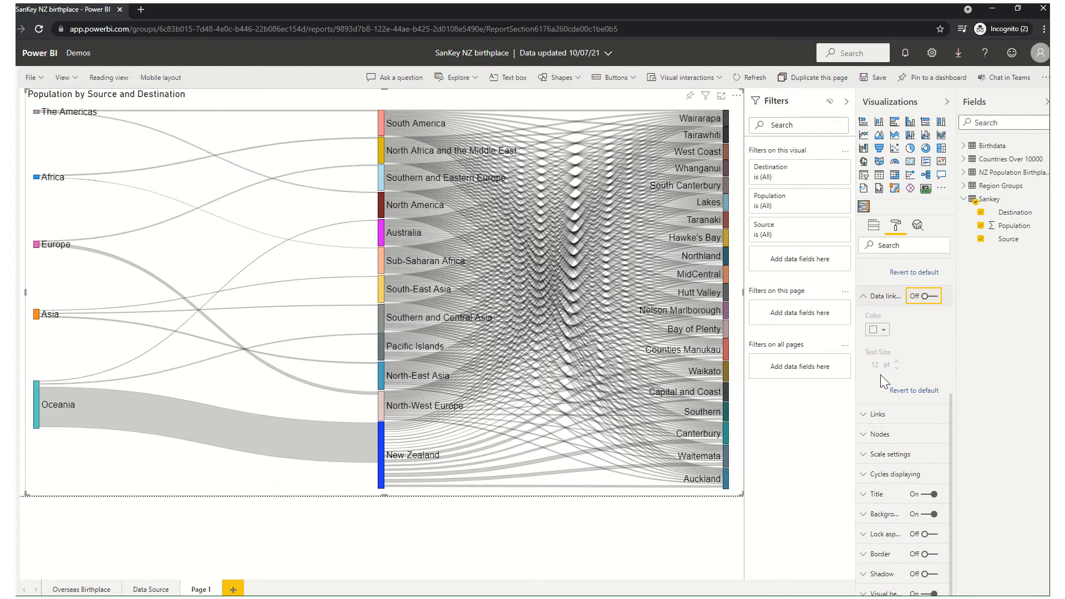
click(864, 297)
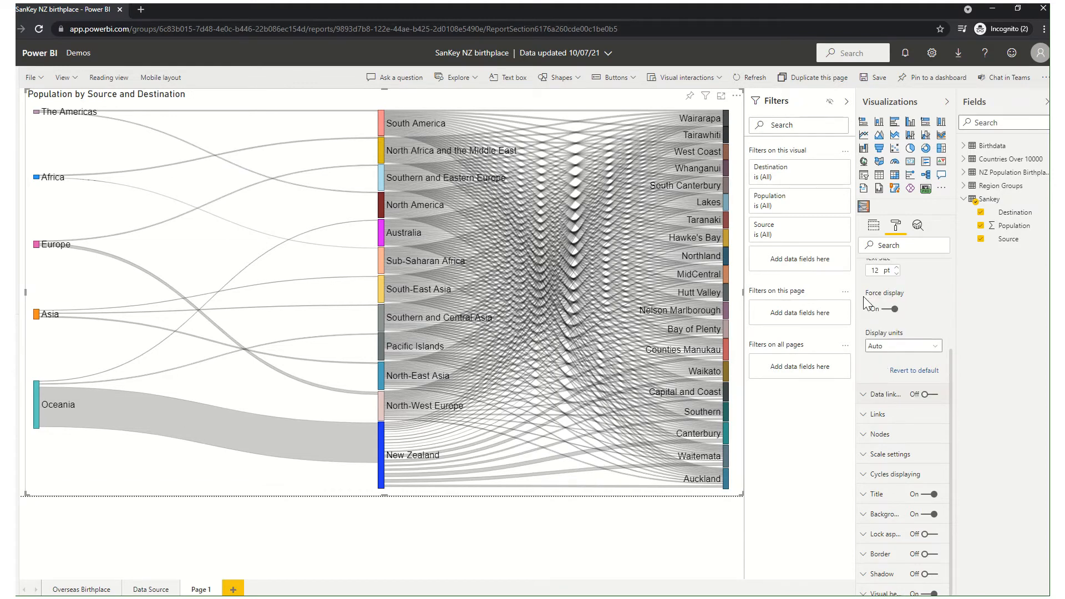
Check the individual link color options and set The Americas node's color to magenta.
click(871, 419)
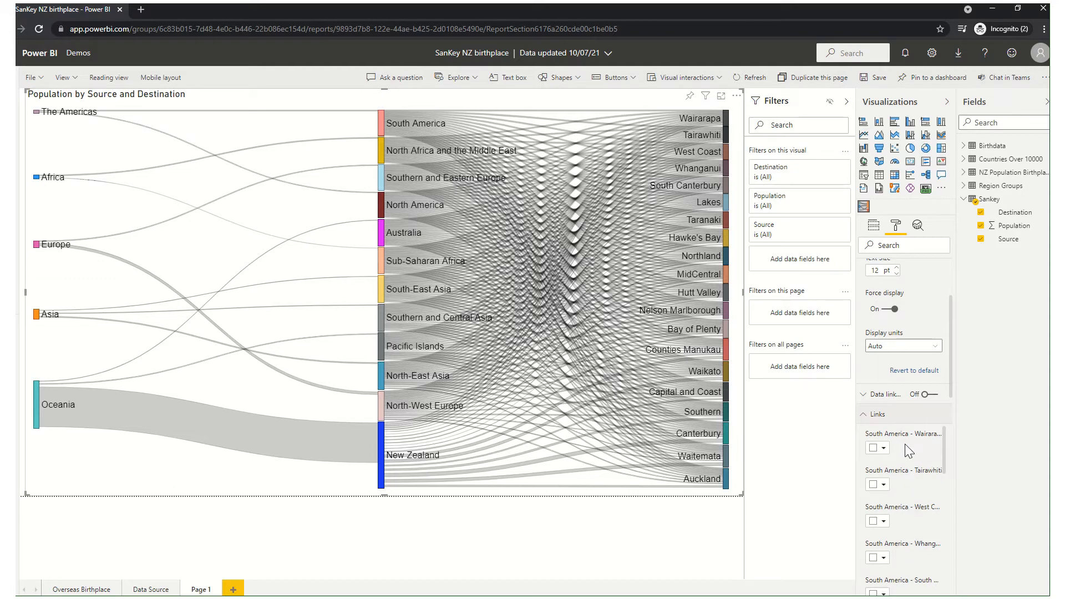
click(869, 420)
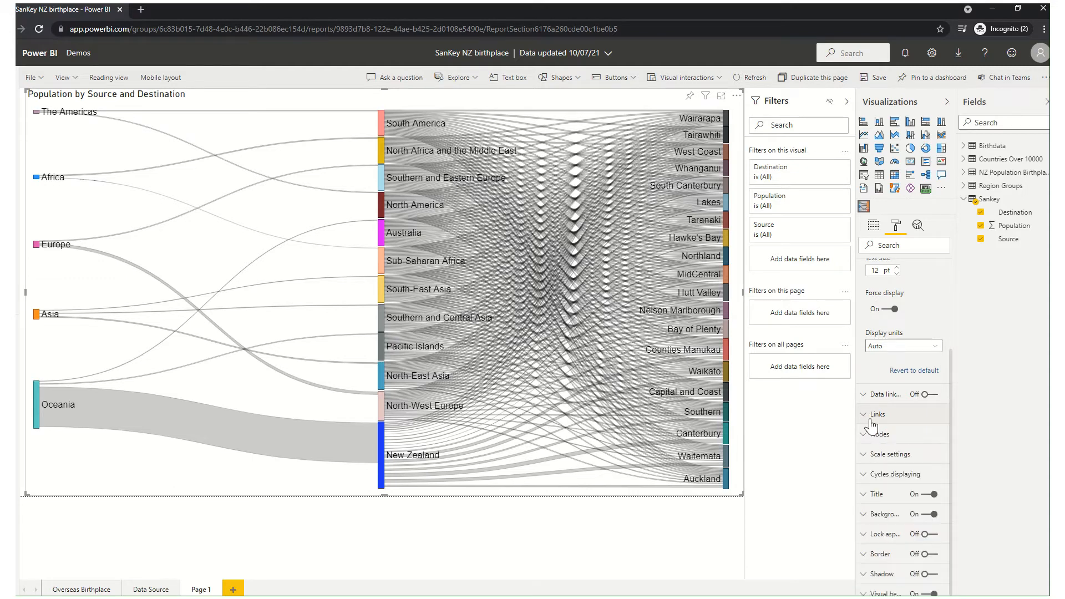
click(874, 436)
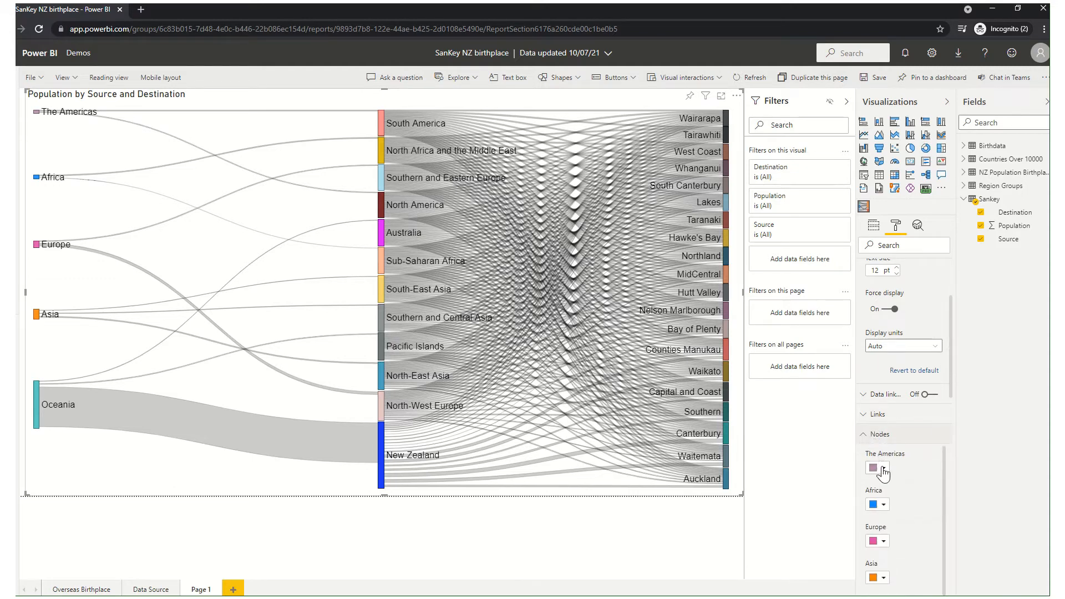
click(883, 471)
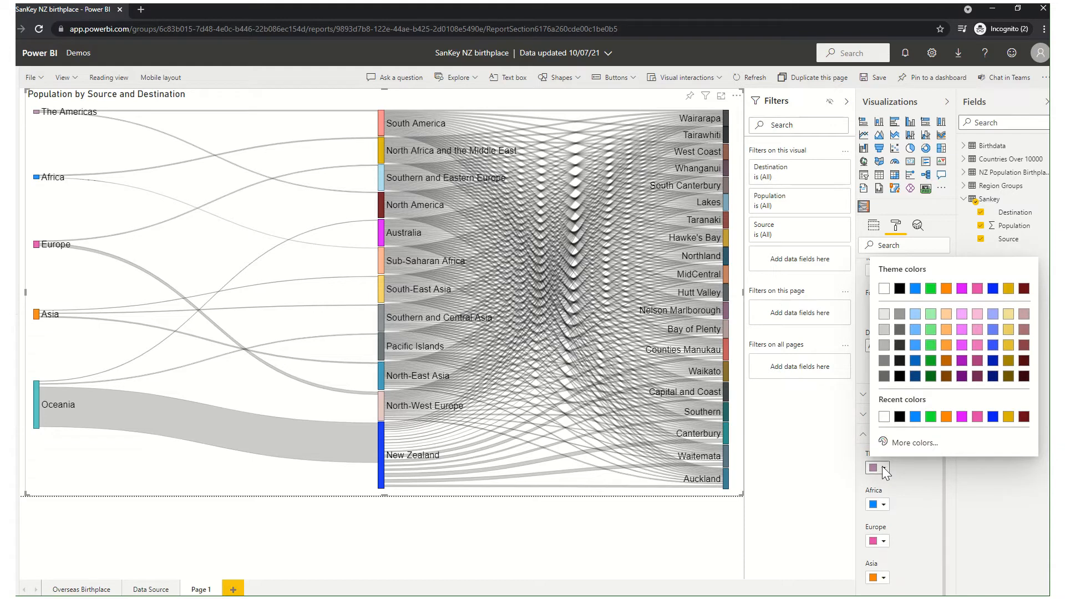
click(962, 420)
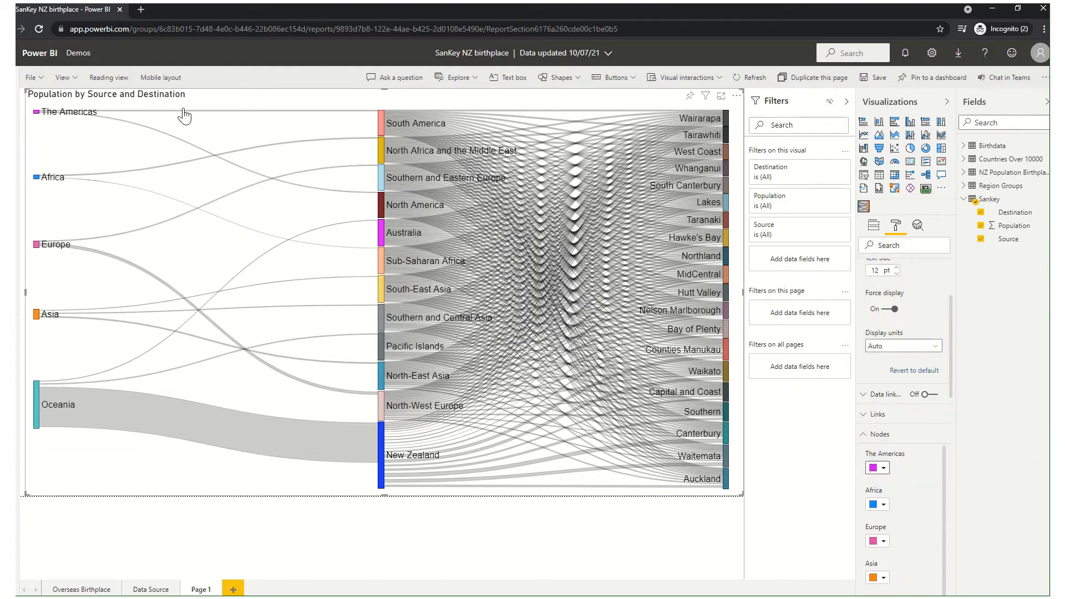
Find the Pacific Islands entries among the link colors and color the links to West Coast and Wairarapa blue.
click(869, 421)
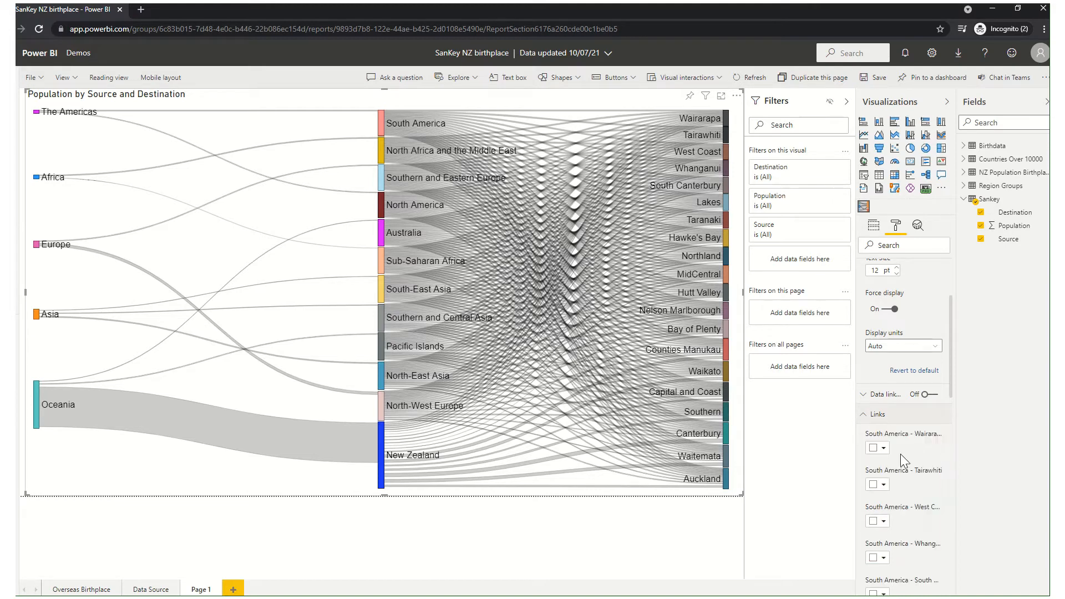
scroll(901, 452, down, 3)
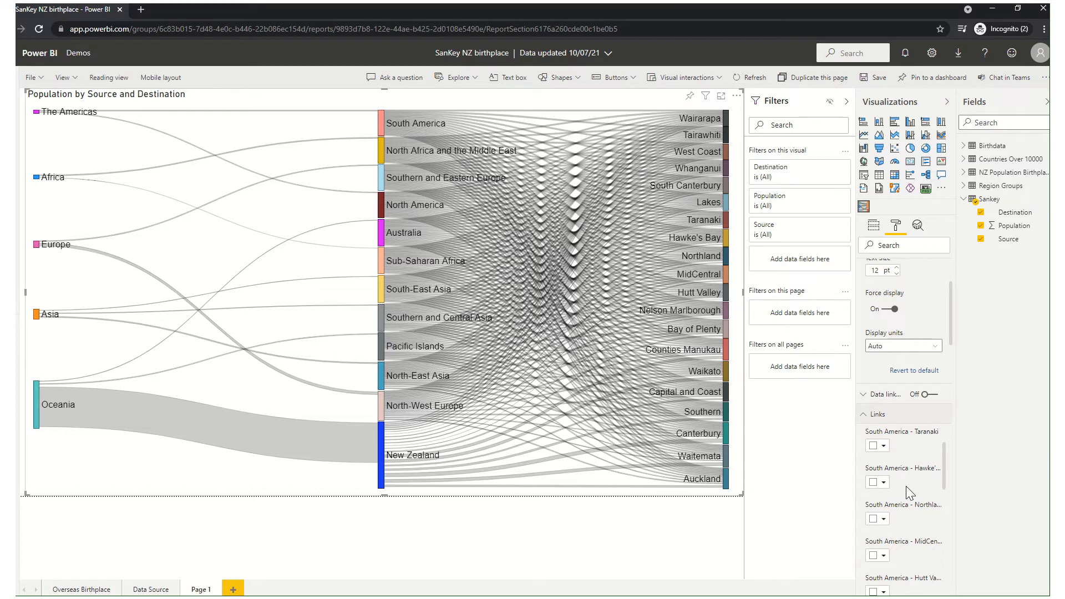
scroll(903, 481, down, 8)
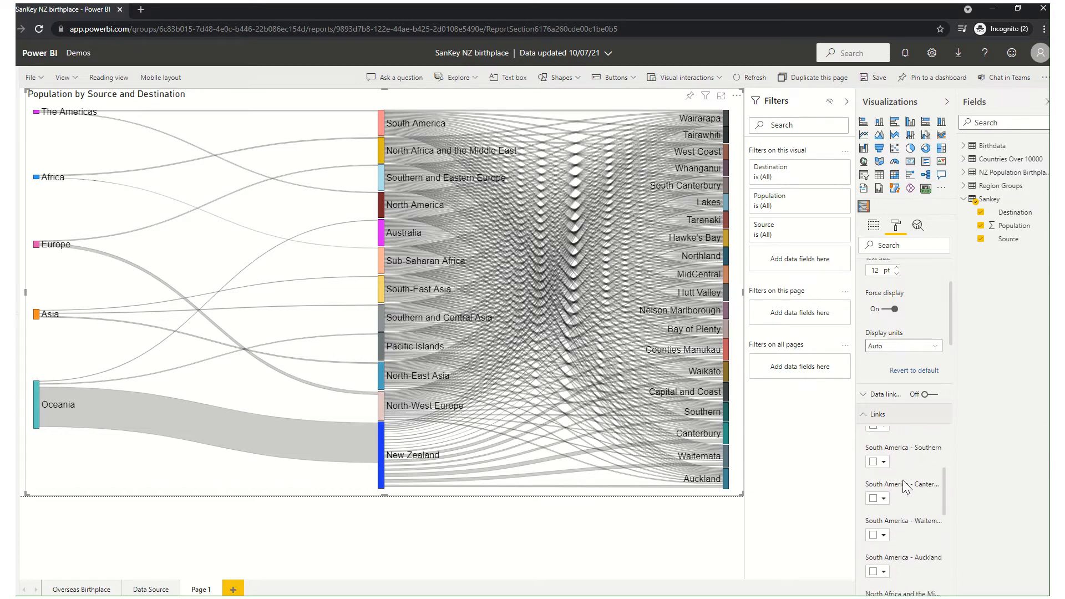
scroll(903, 479, down, 10)
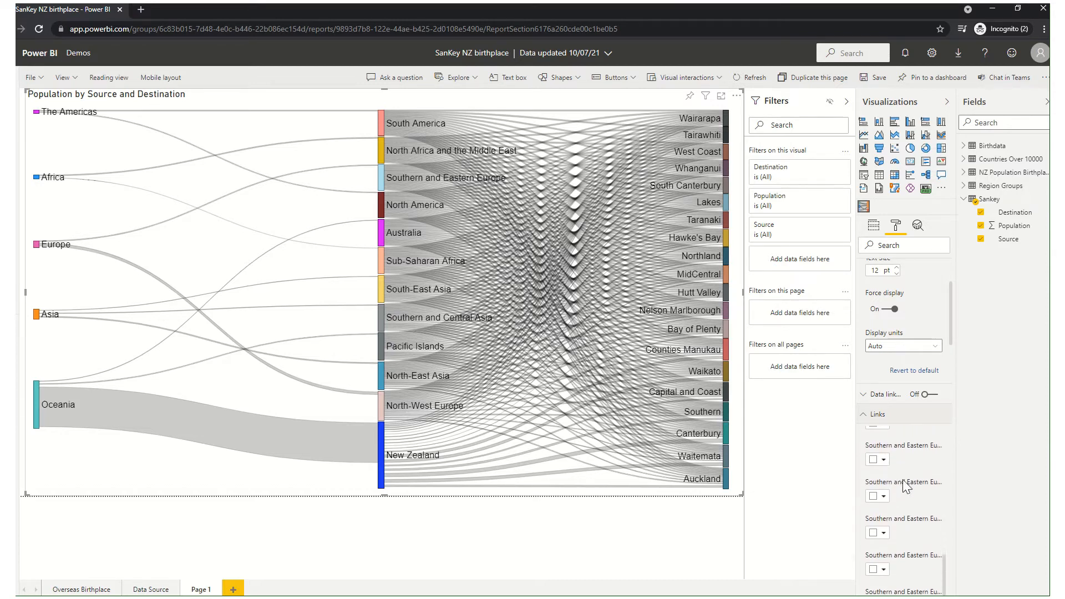
scroll(904, 479, down, 10)
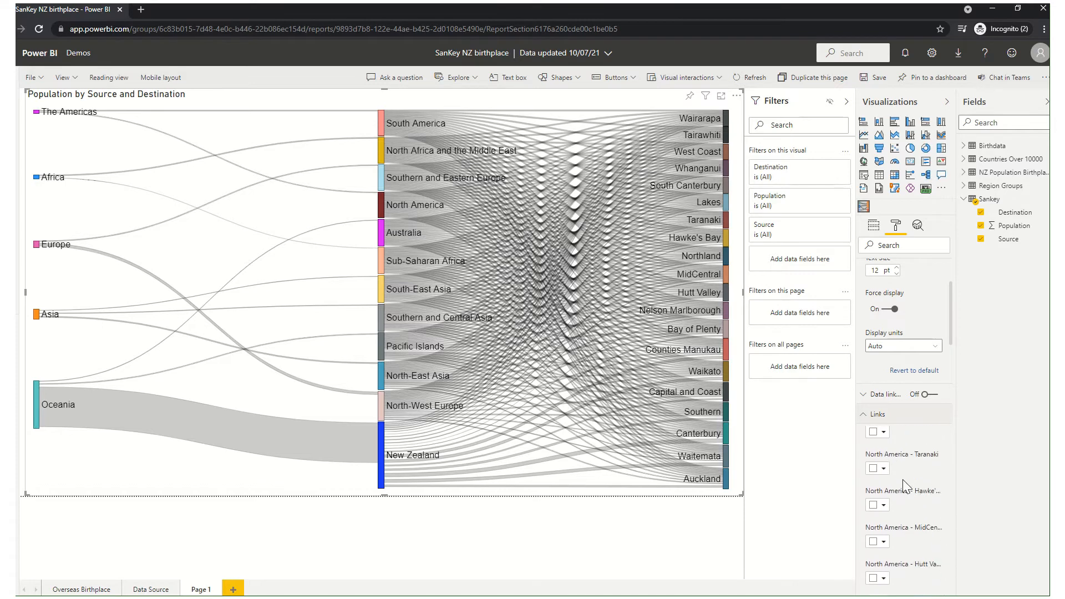
scroll(903, 480, down, 10)
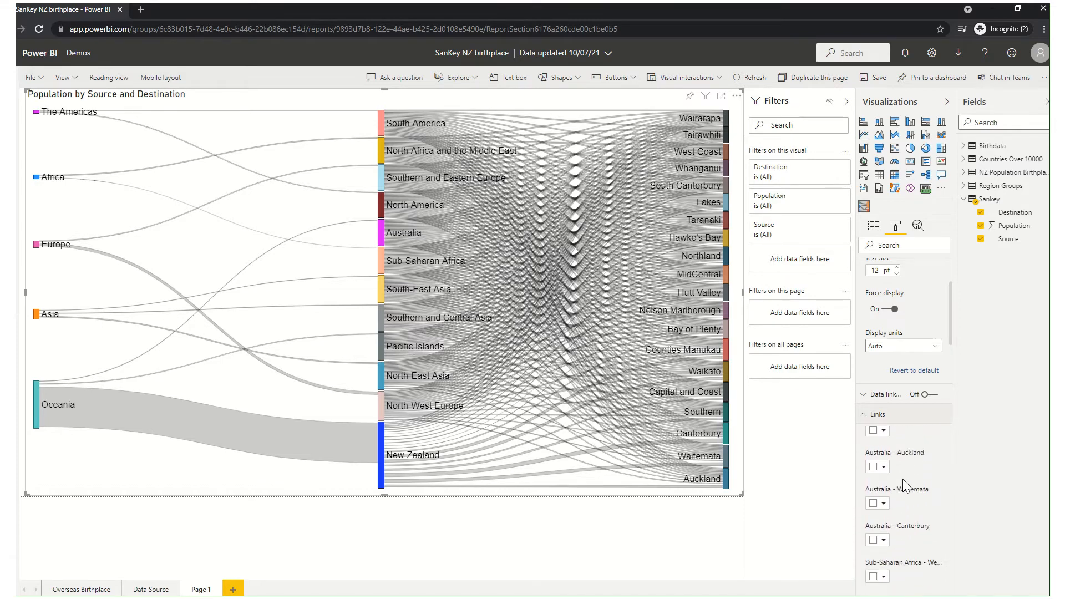
scroll(903, 485, down, 10)
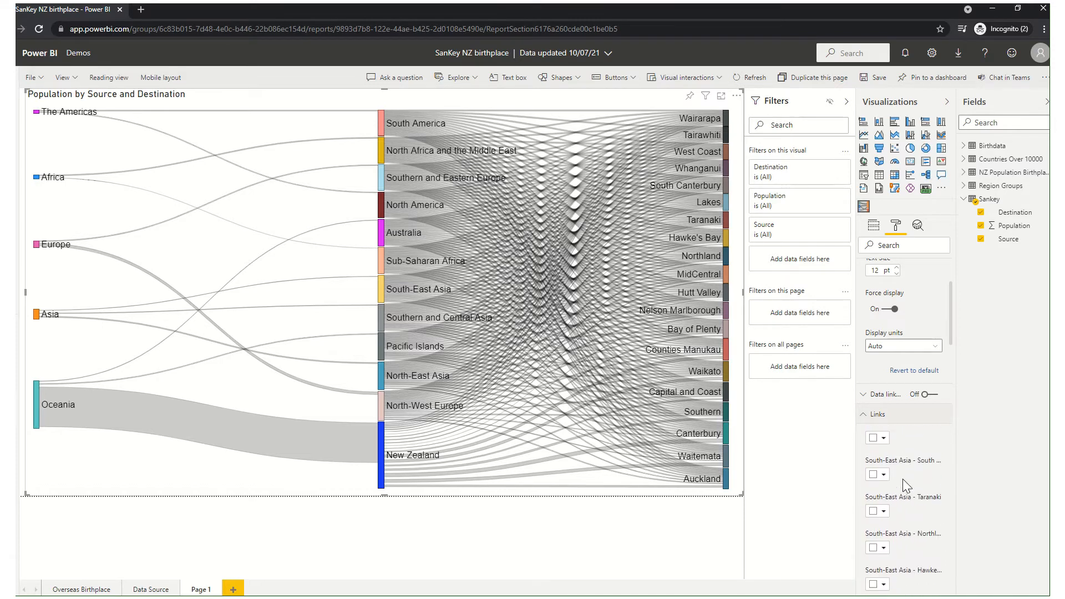
scroll(903, 480, down, 10)
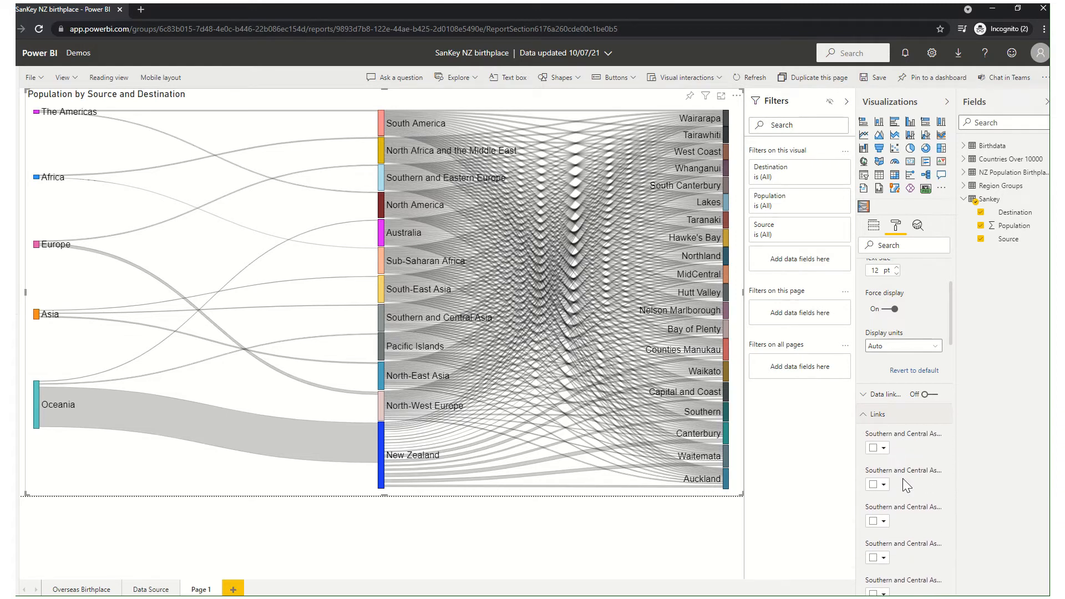
scroll(904, 481, down, 10)
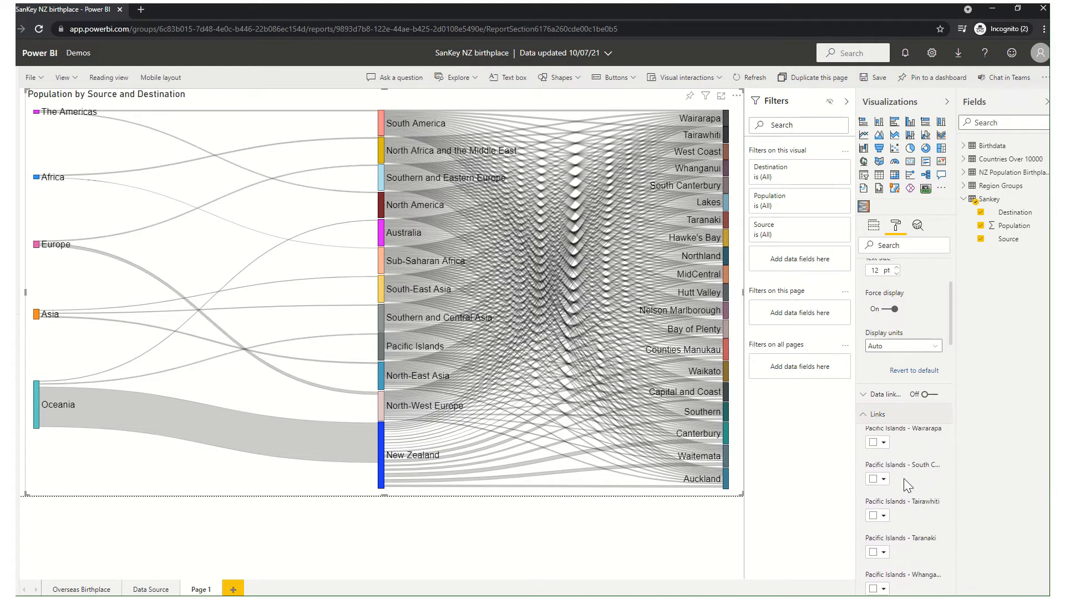
scroll(903, 480, up, 1)
scroll(903, 478, down, 2)
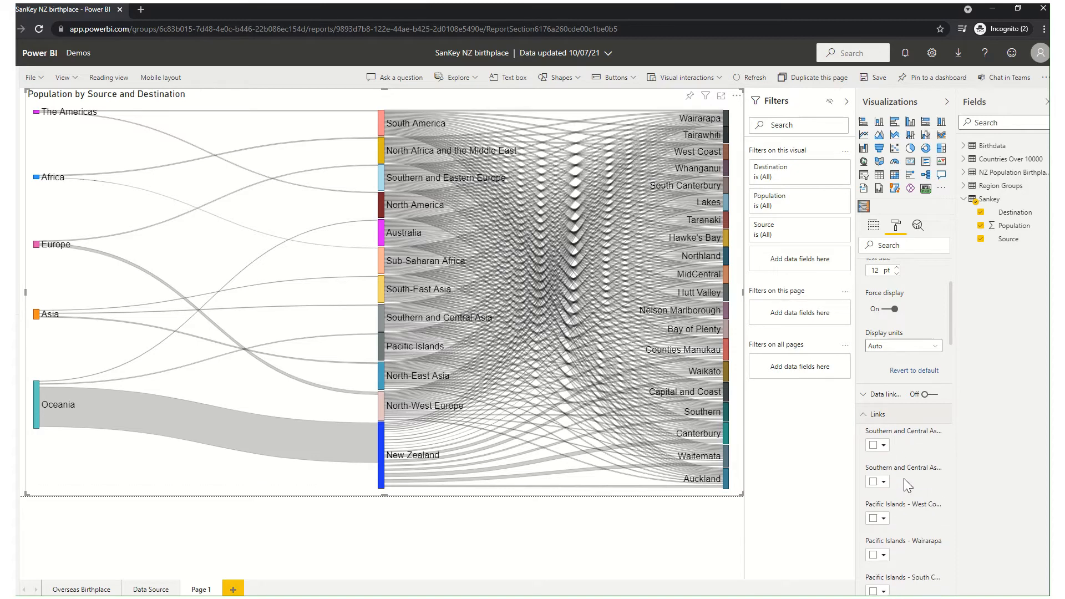
click(880, 517)
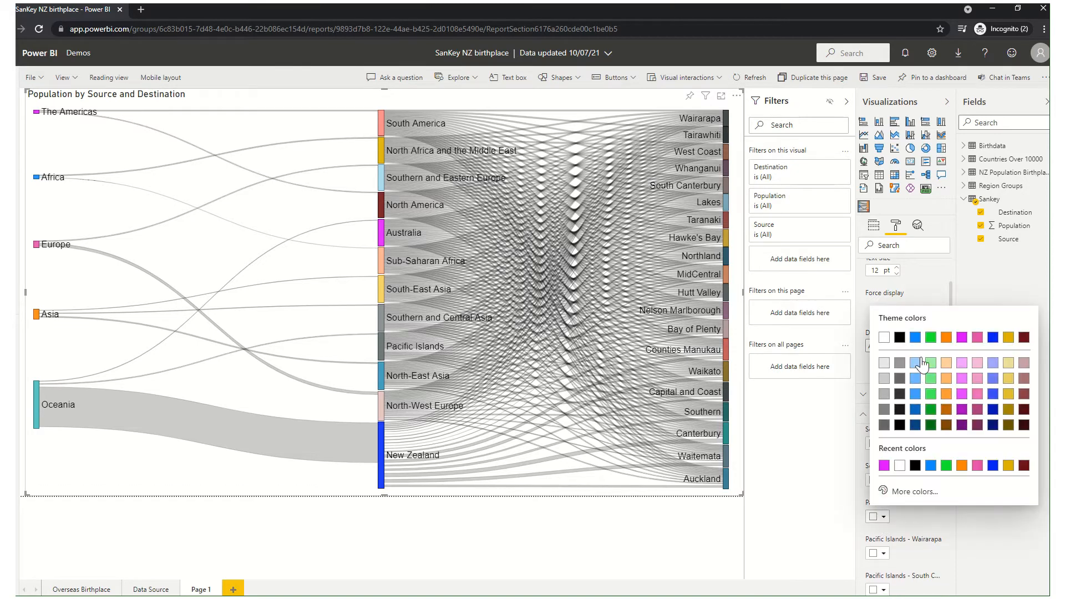
click(908, 508)
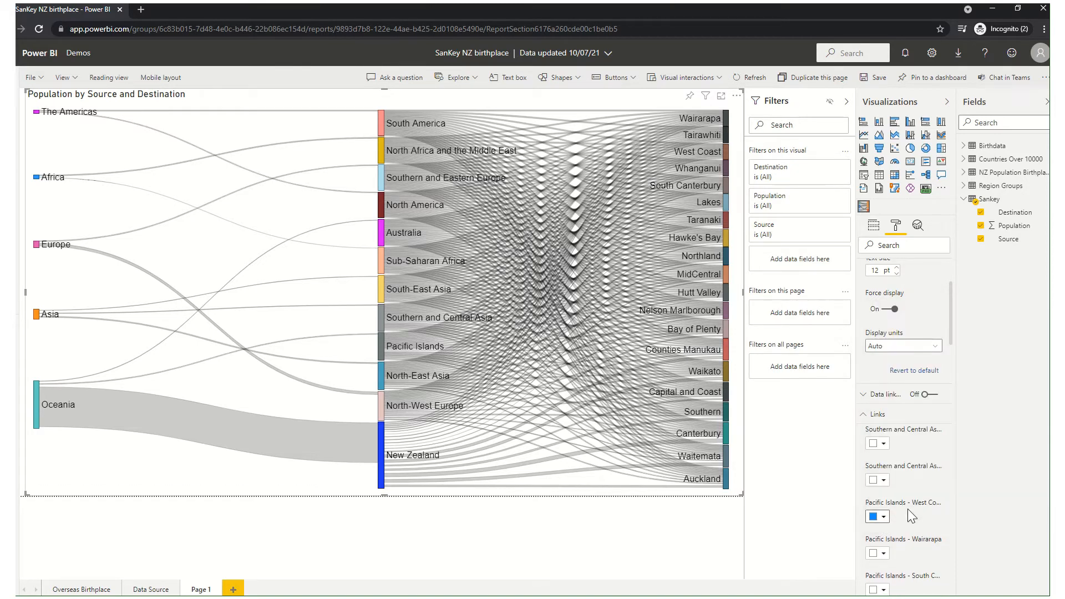
click(883, 553)
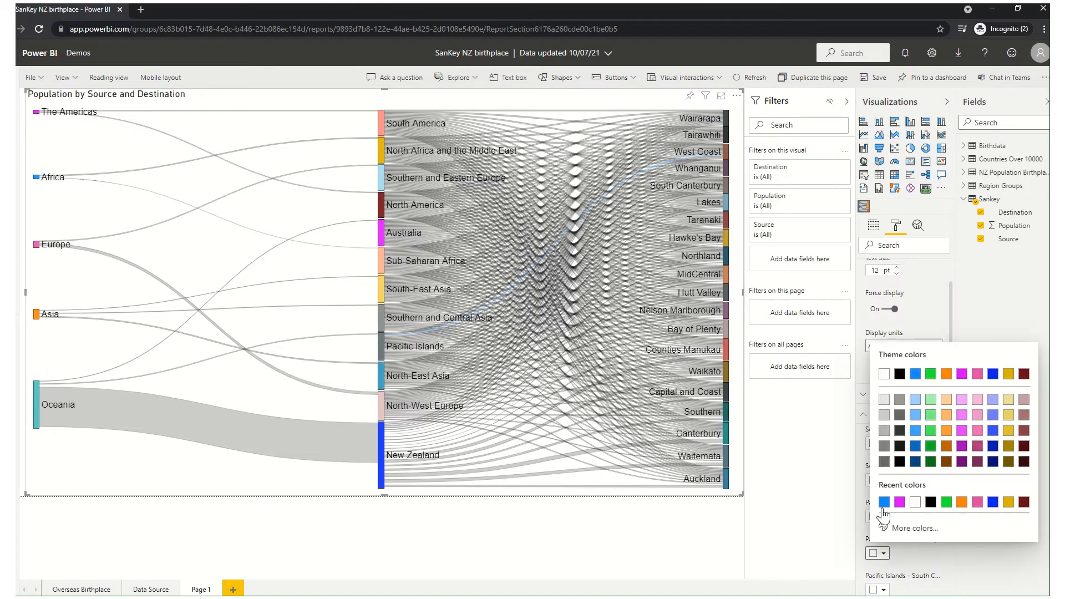
click(888, 564)
Color the Pacific Islands links to Taranaki, Whanganui and Lakes the same blue.
scroll(891, 557, down, 3)
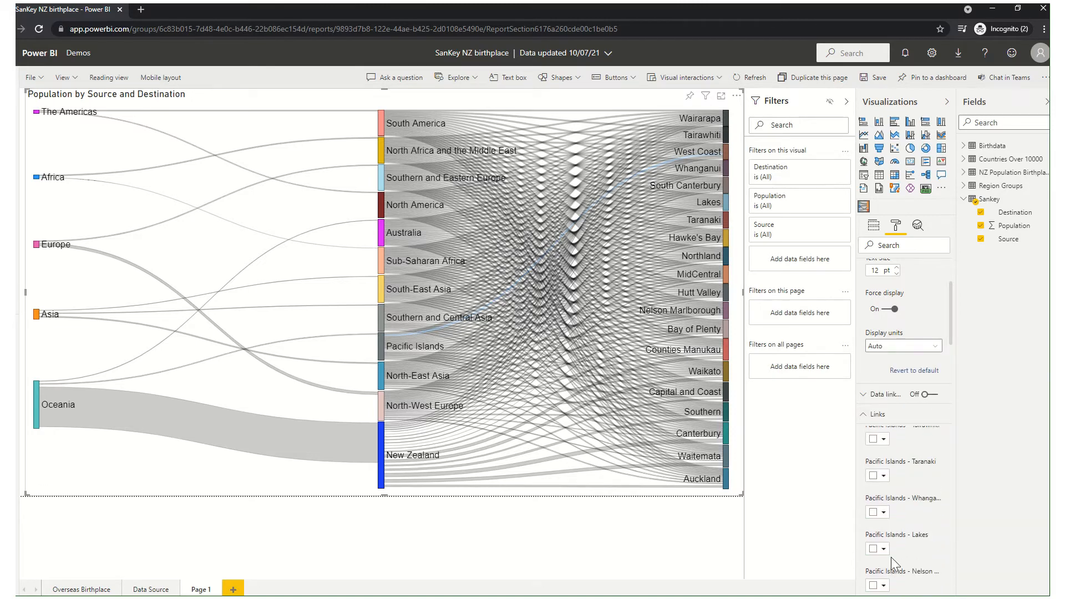
click(884, 442)
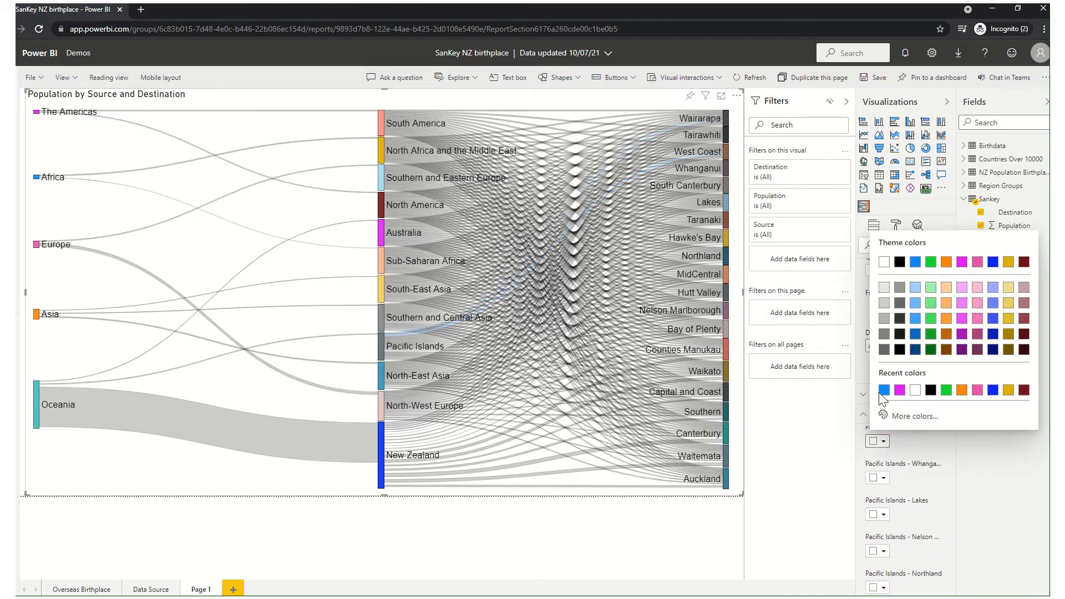
click(877, 476)
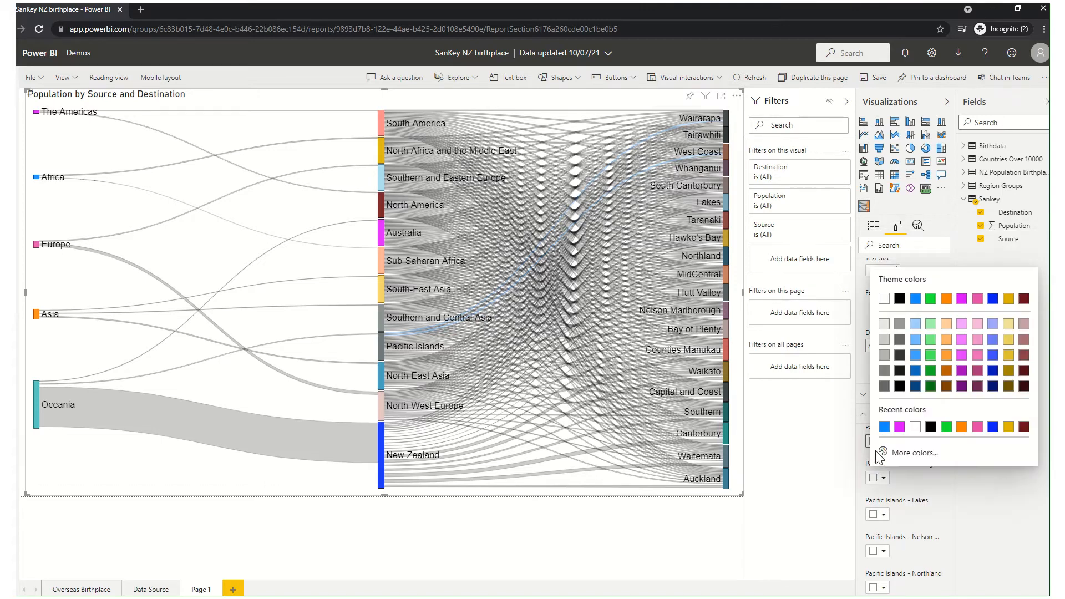
click(877, 522)
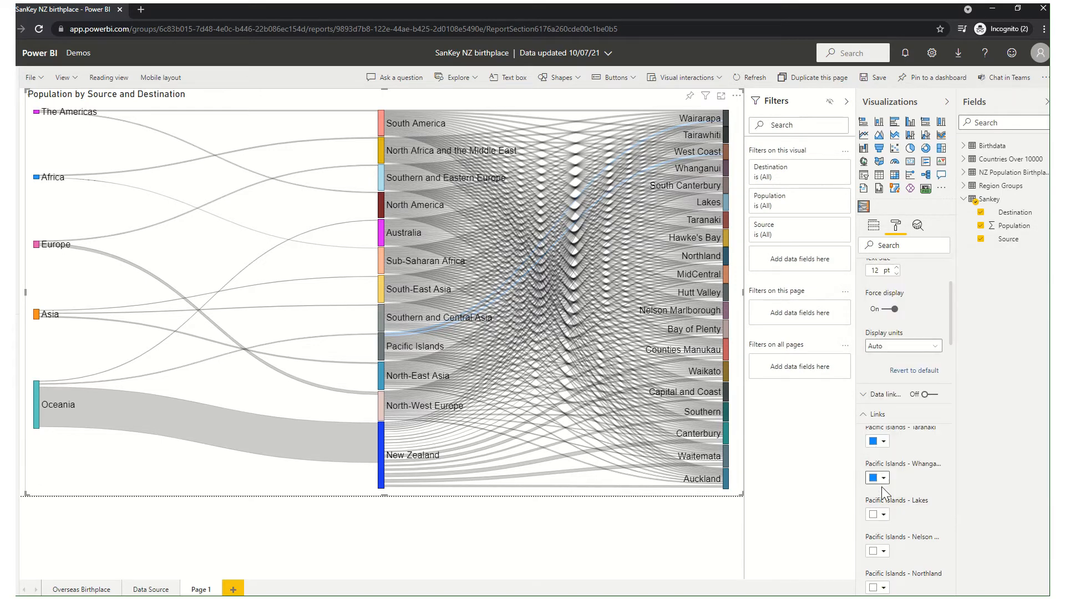
click(878, 518)
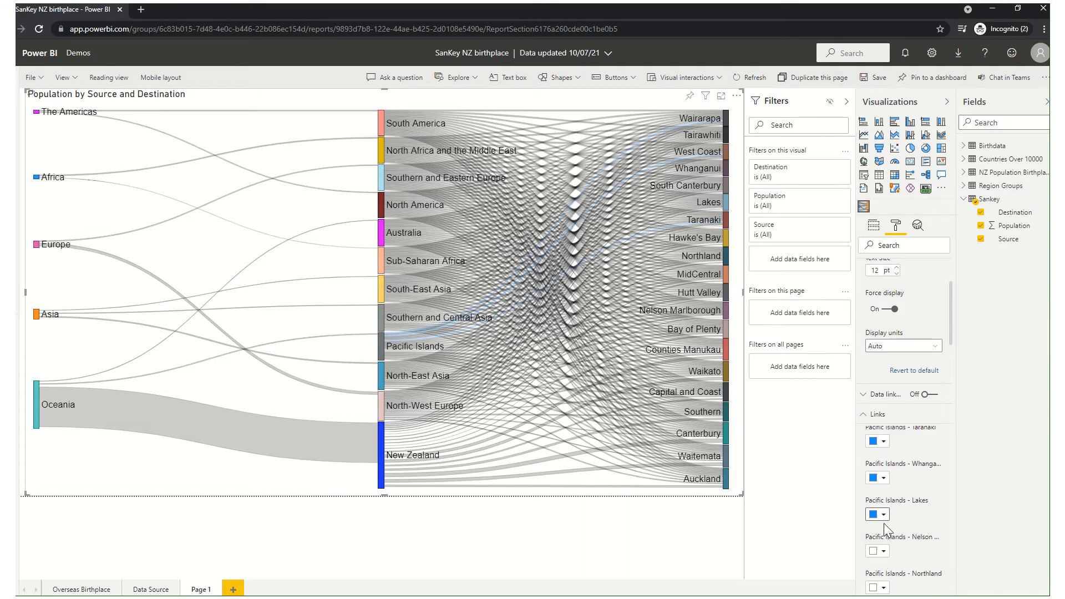
Color the Pacific Islands links to Nelson Marlborough and Northland the same blue.
click(877, 551)
click(884, 499)
click(879, 587)
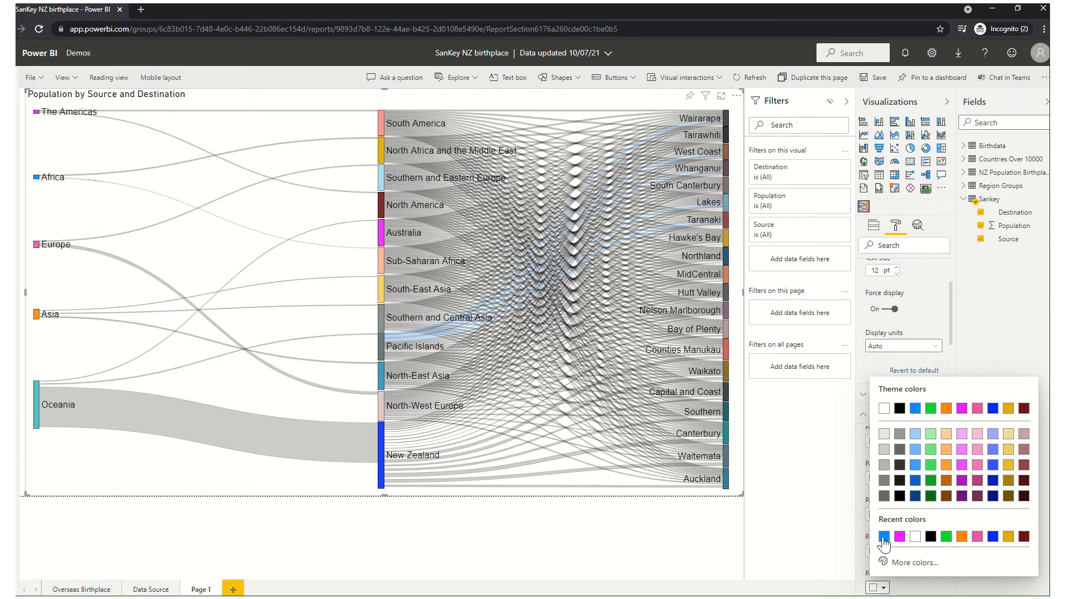
click(883, 537)
scroll(891, 539, down, 3)
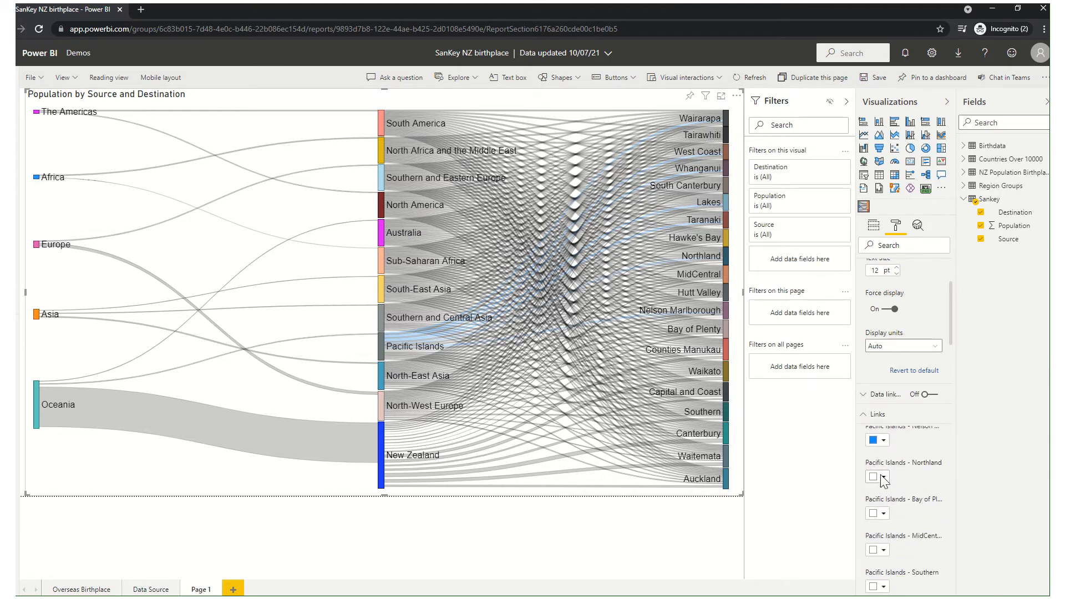
click(882, 478)
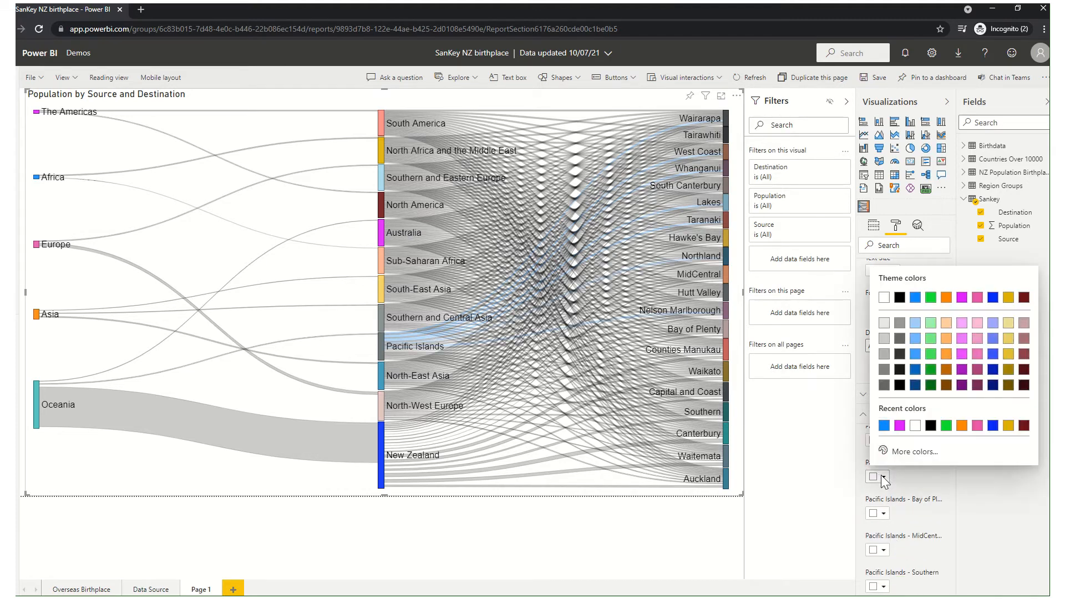
Color the Pacific Islands links to Bay of Plenty, MidCentral and Southern the same blue.
click(881, 513)
click(881, 513)
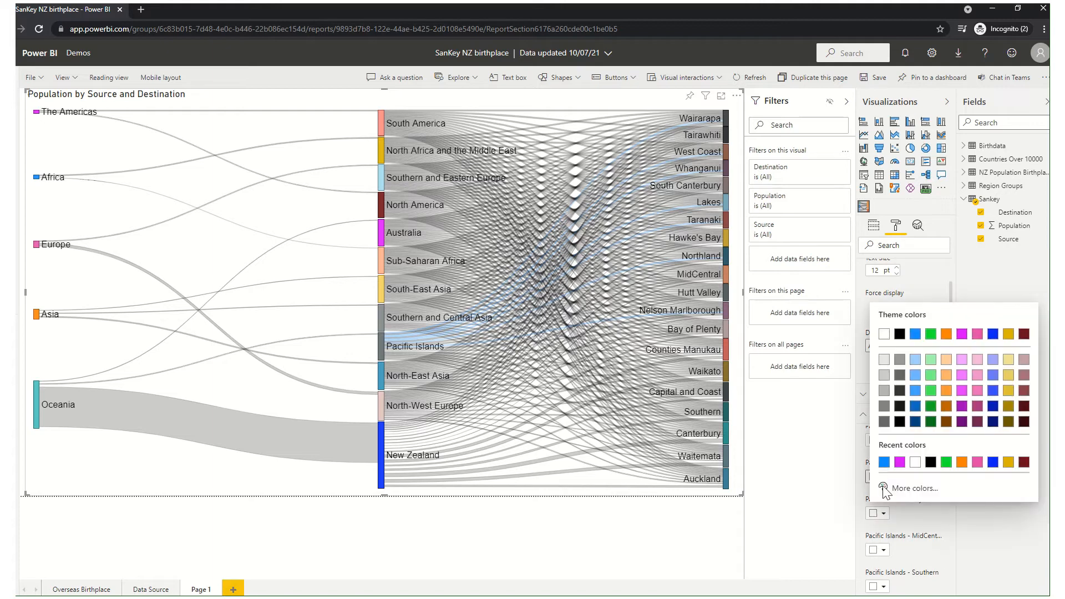
click(877, 556)
click(879, 546)
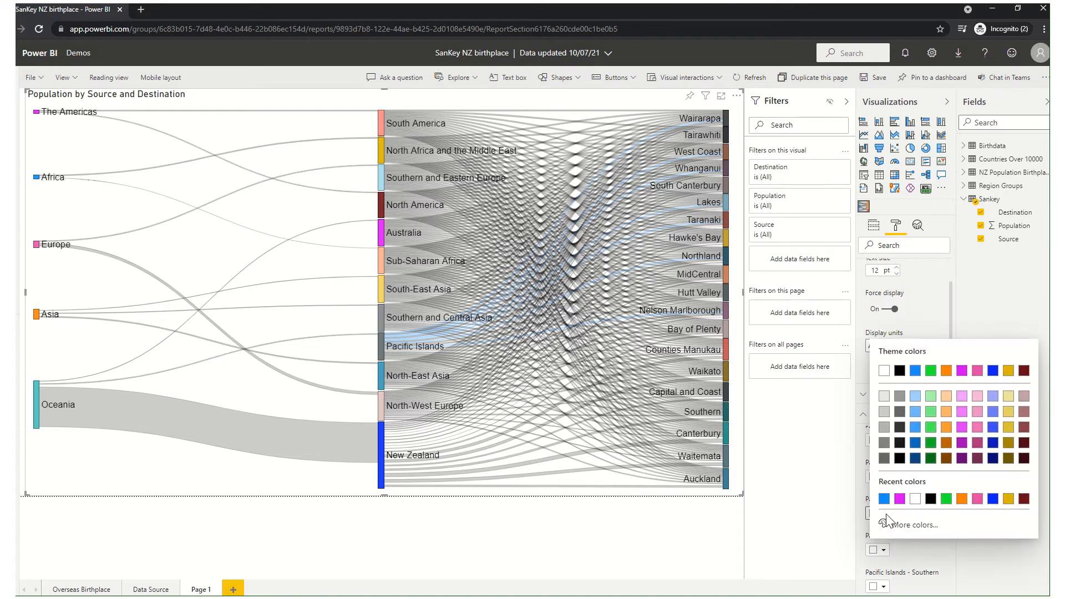
click(883, 504)
click(881, 585)
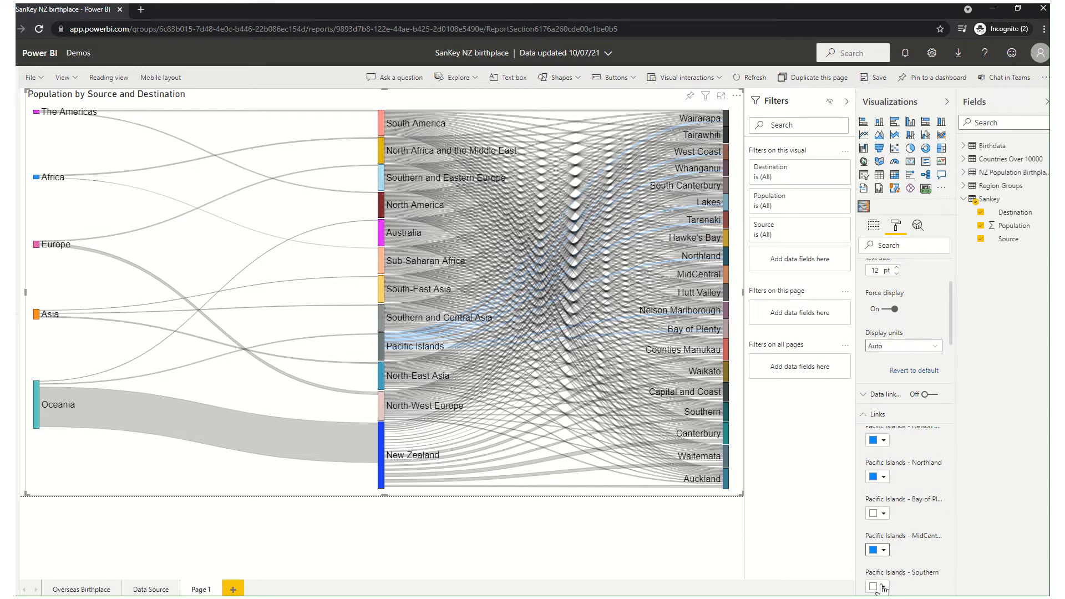
click(883, 588)
click(882, 536)
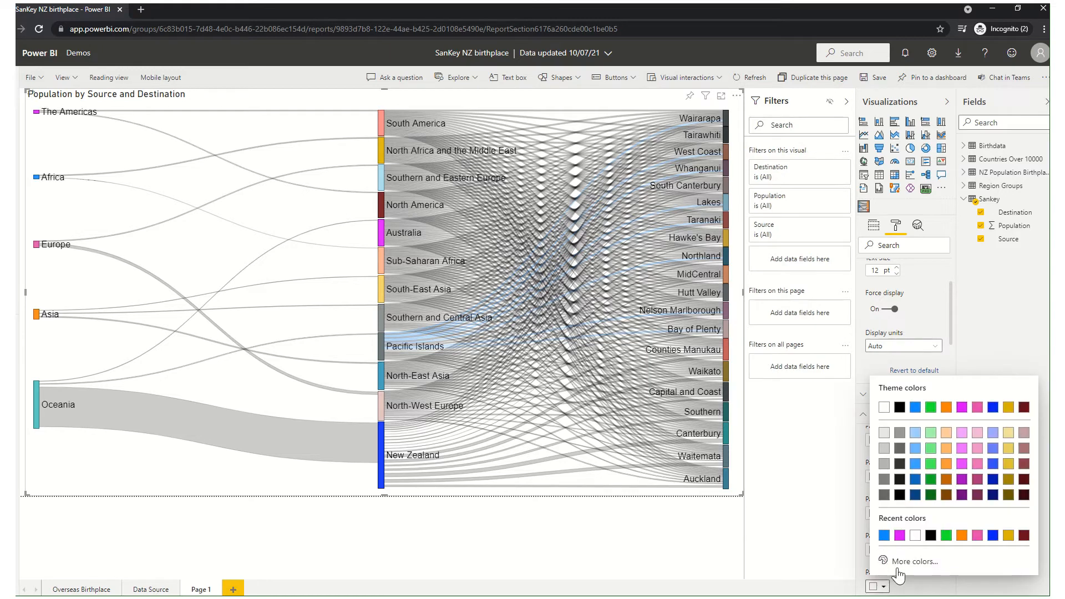
scroll(907, 564, down, 5)
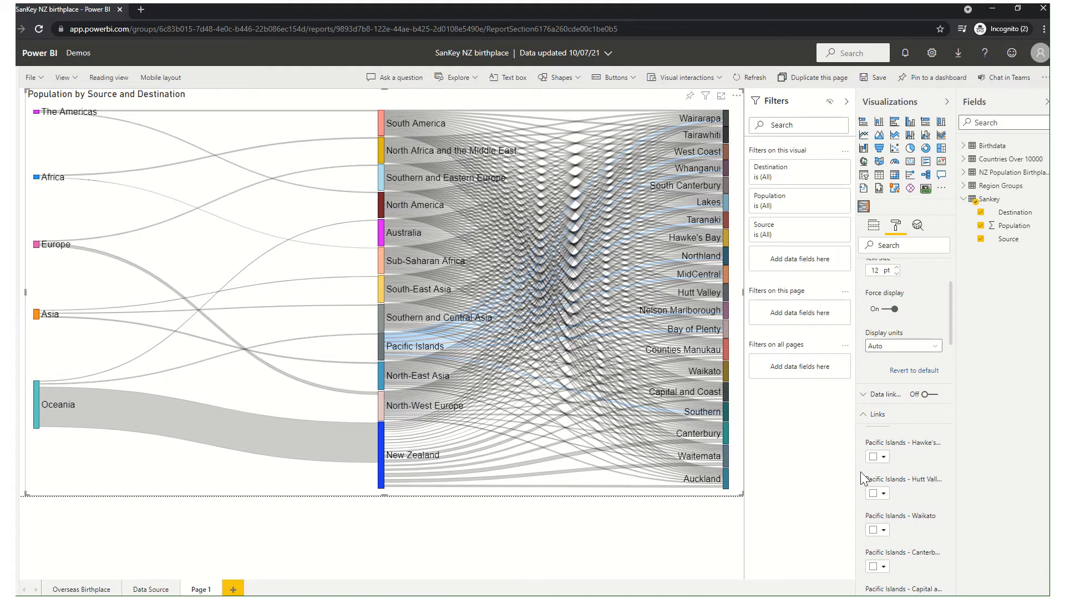
Color the Pacific Islands node the same blue as its links.
click(870, 421)
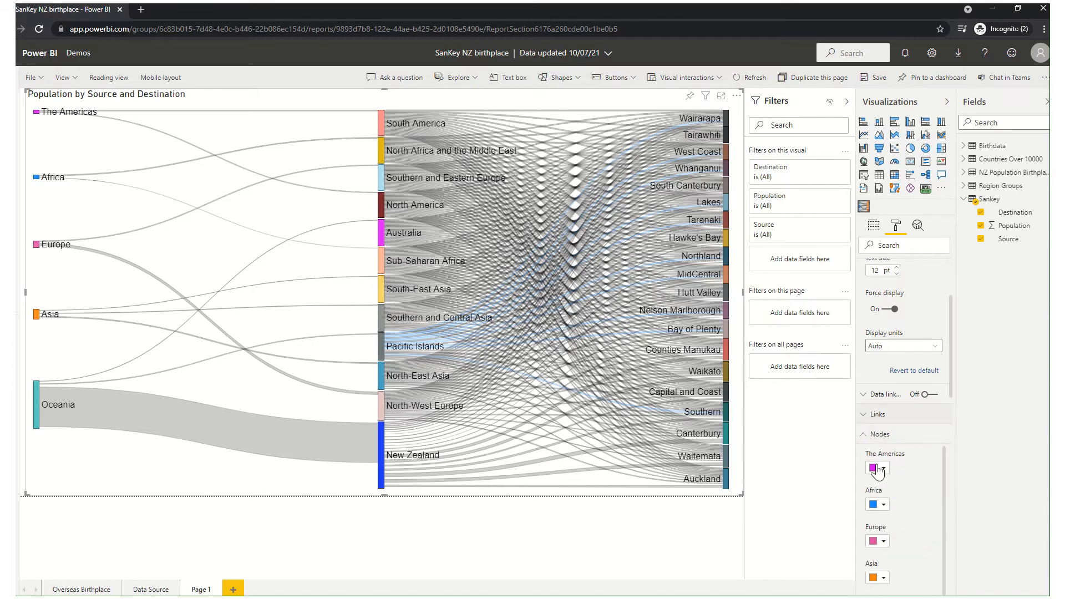
scroll(885, 536, down, 5)
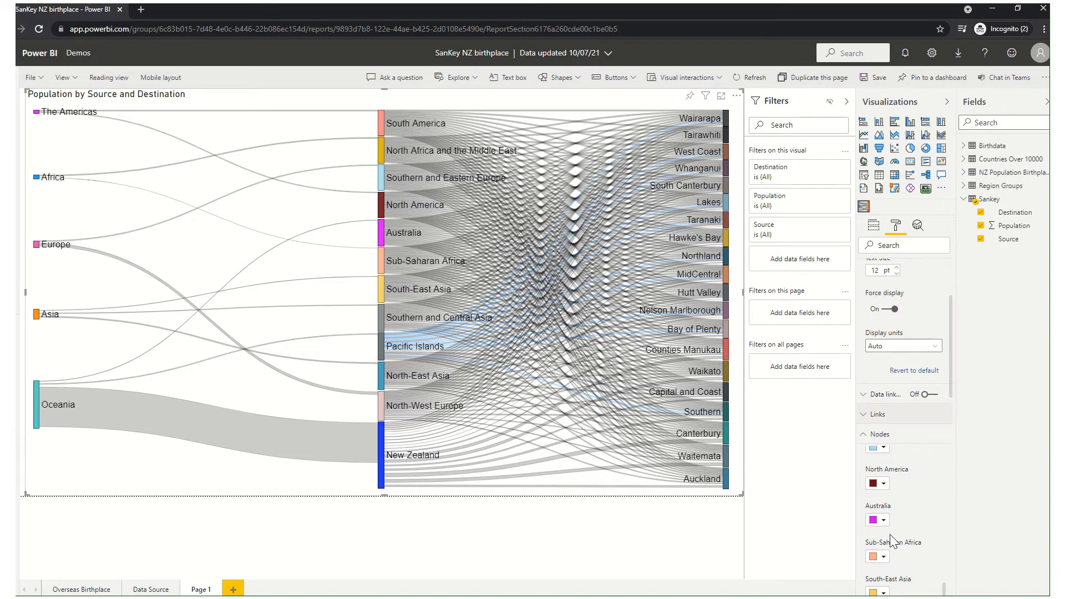
scroll(889, 535, down, 3)
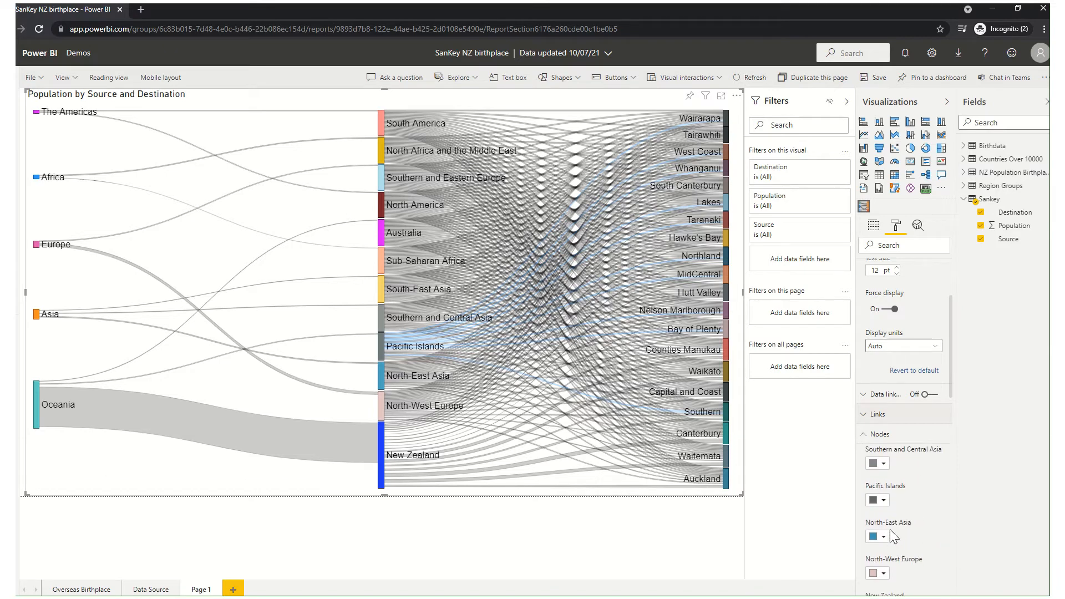
click(883, 500)
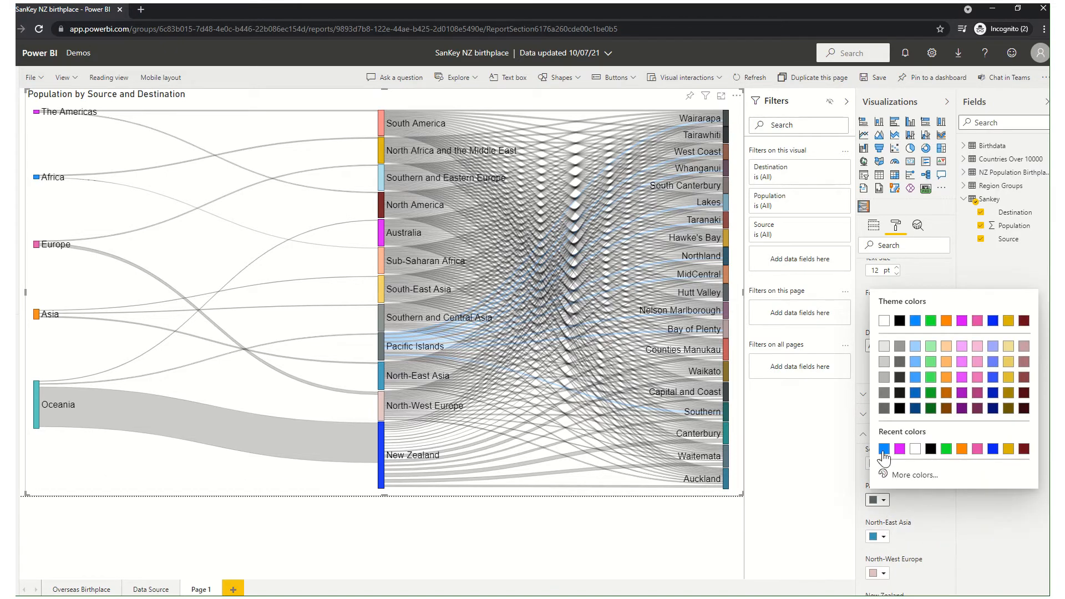
click(884, 450)
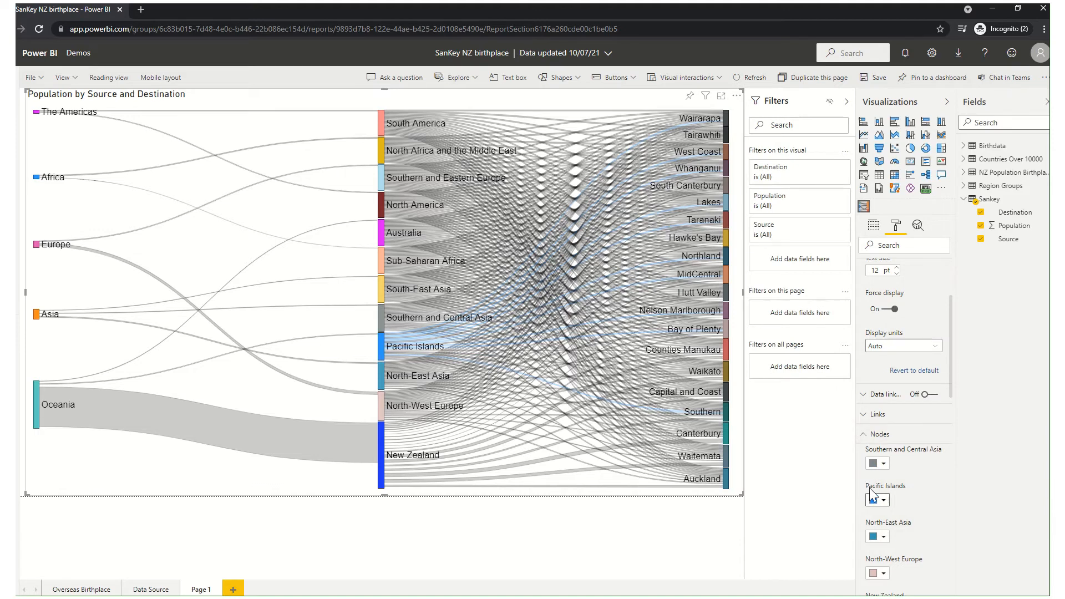
click(876, 434)
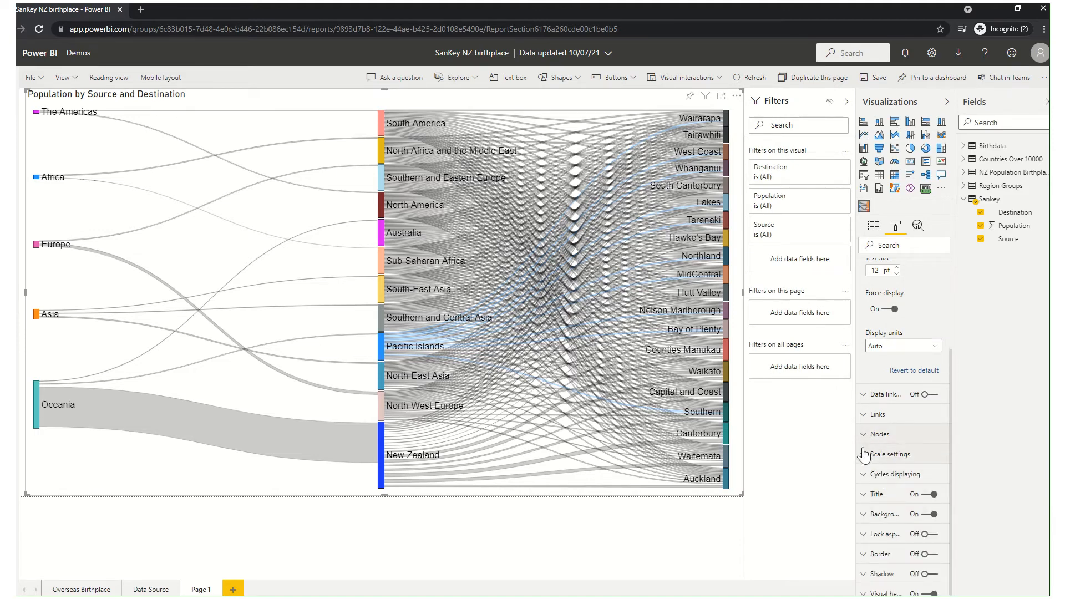
Turn off the minimum optimal height option in the Sankey chart's scale settings.
click(865, 455)
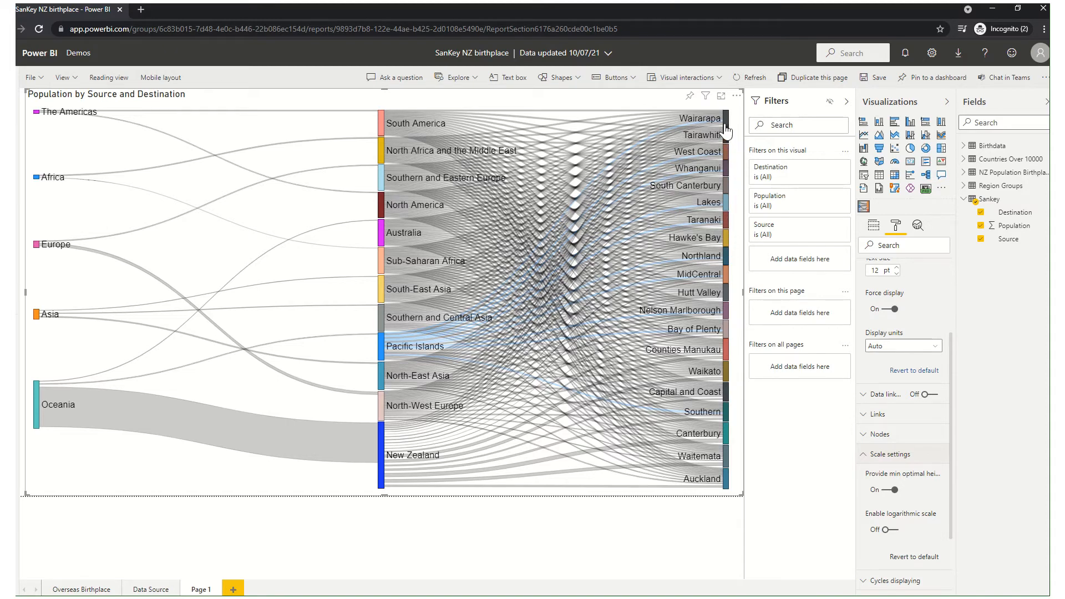
mouse_move(727, 130)
mouse_move(700, 490)
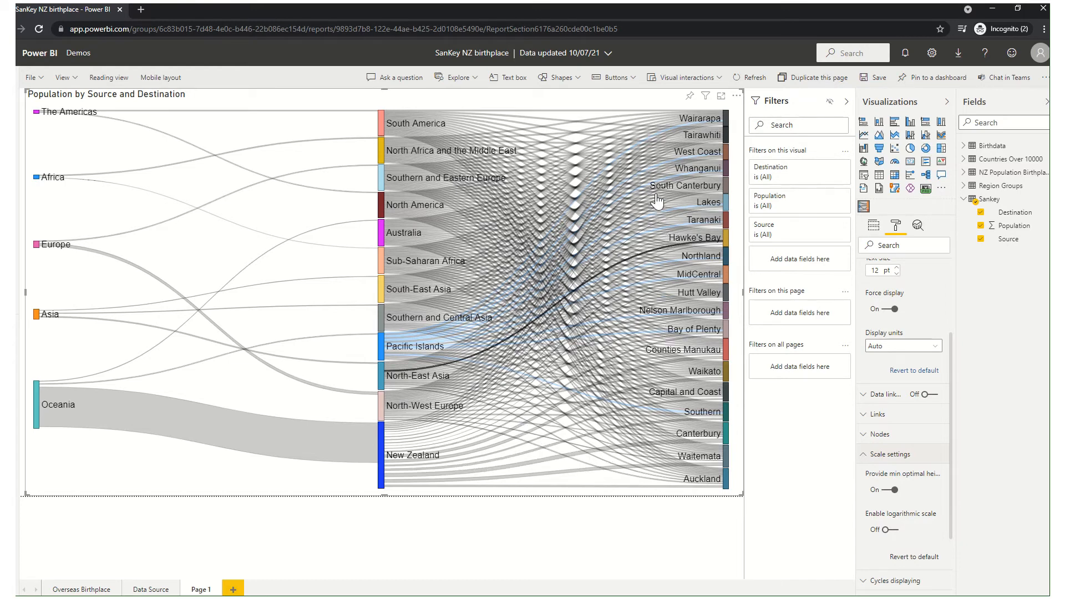
mouse_move(657, 201)
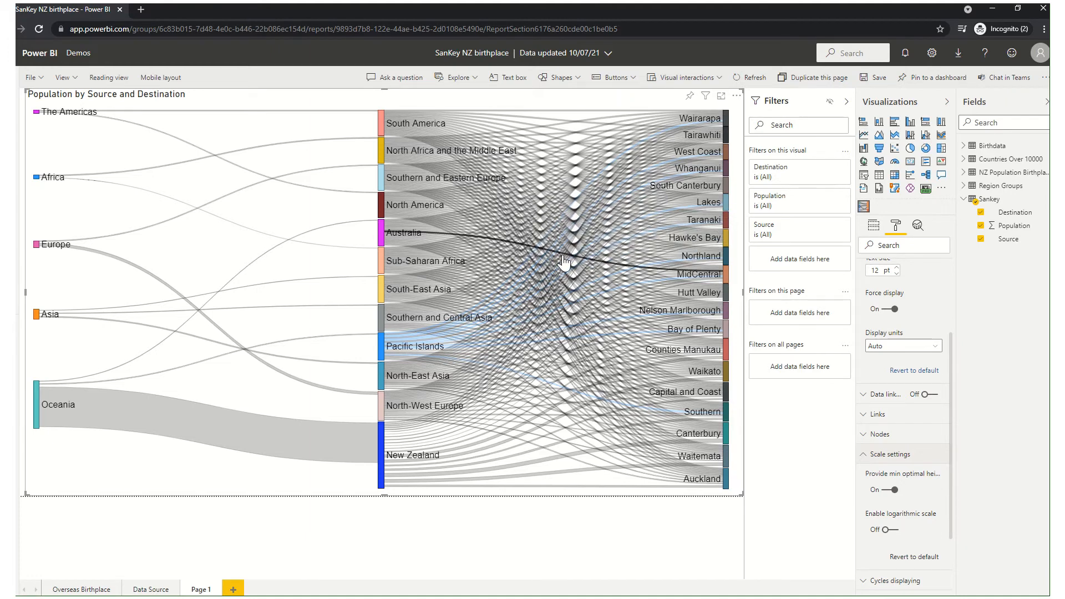
mouse_move(569, 263)
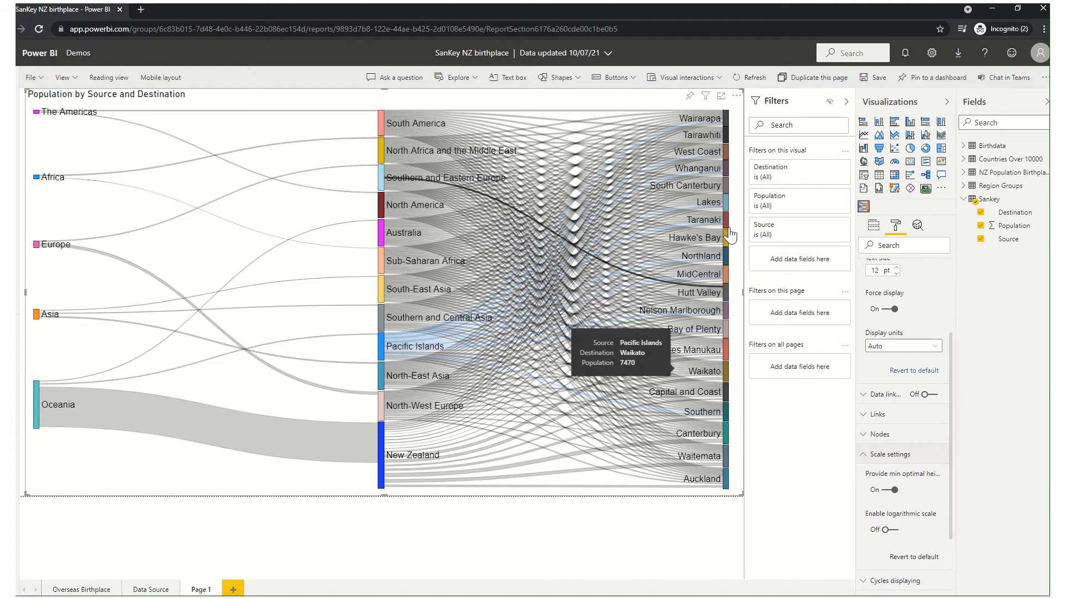
mouse_move(730, 238)
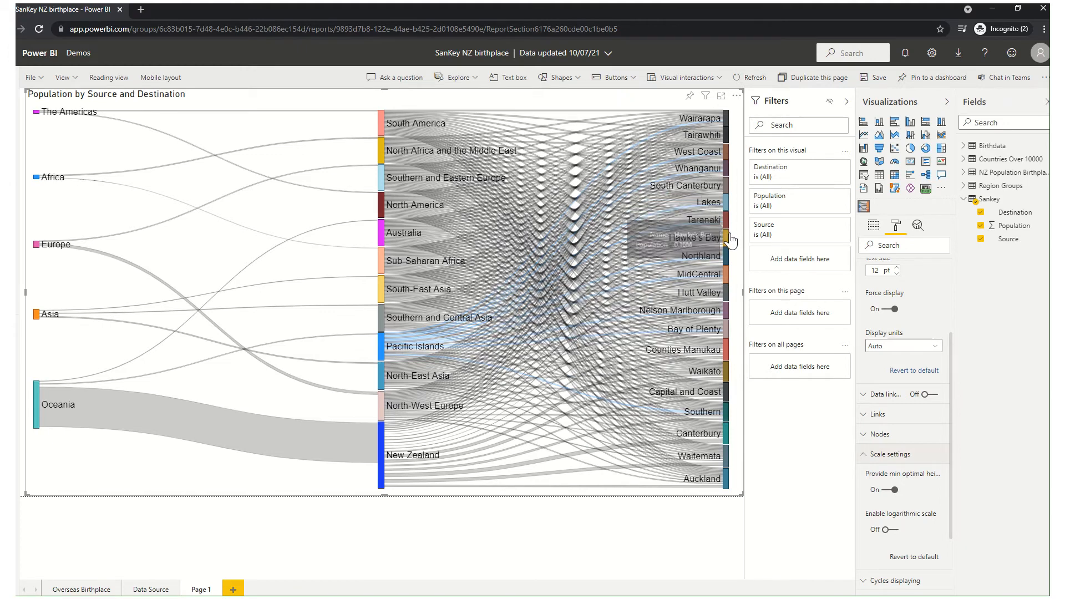
click(890, 491)
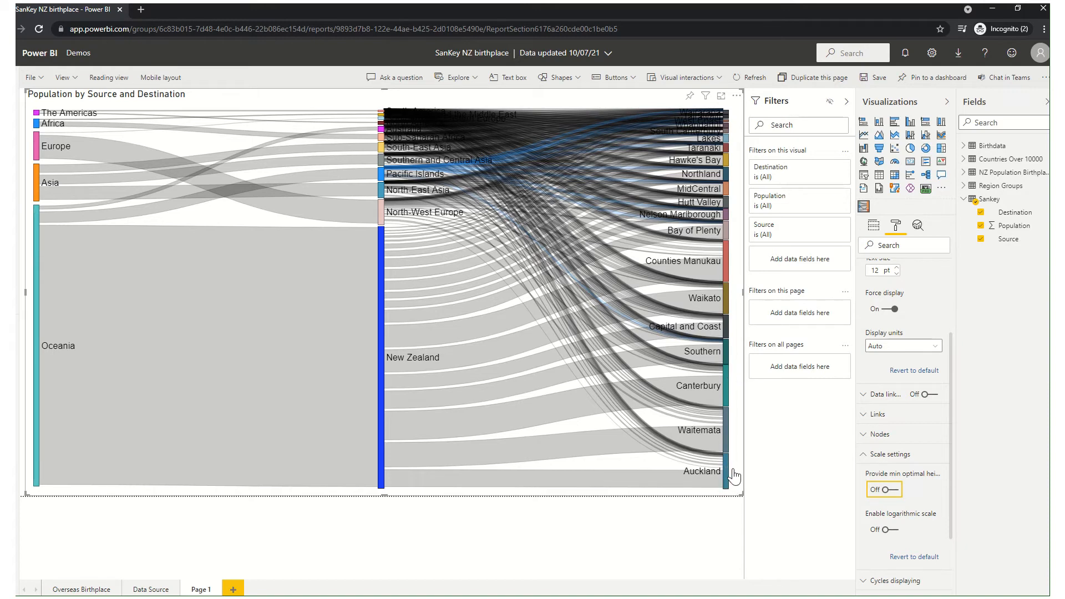
Examine the population tooltips of the destination and birthplace nodes, comparing node heights from Auckland up to Counties Manukau and for New Zealand.
mouse_move(725, 476)
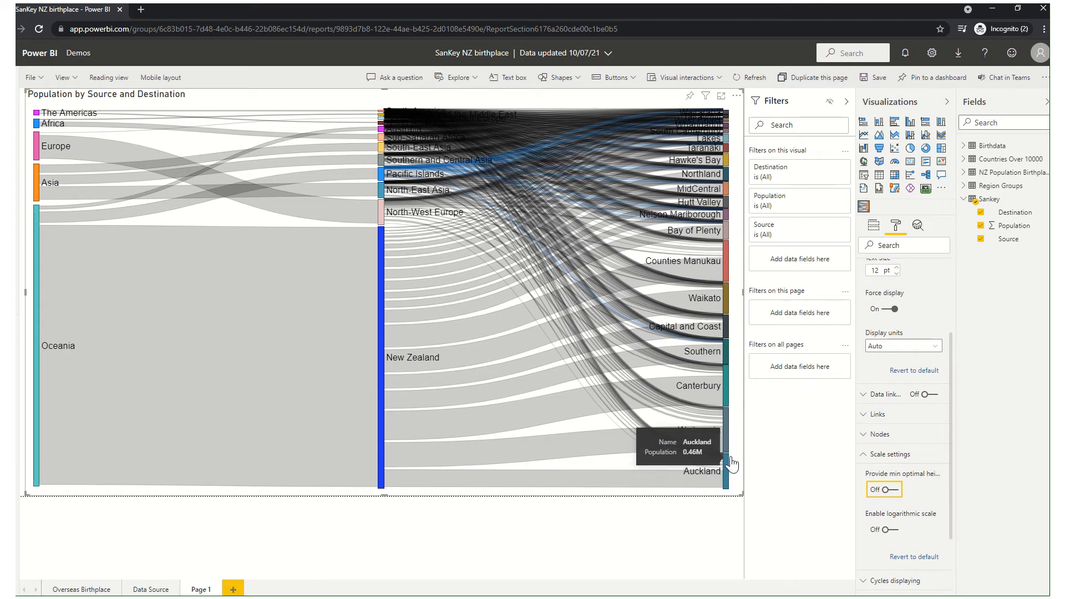
mouse_move(727, 444)
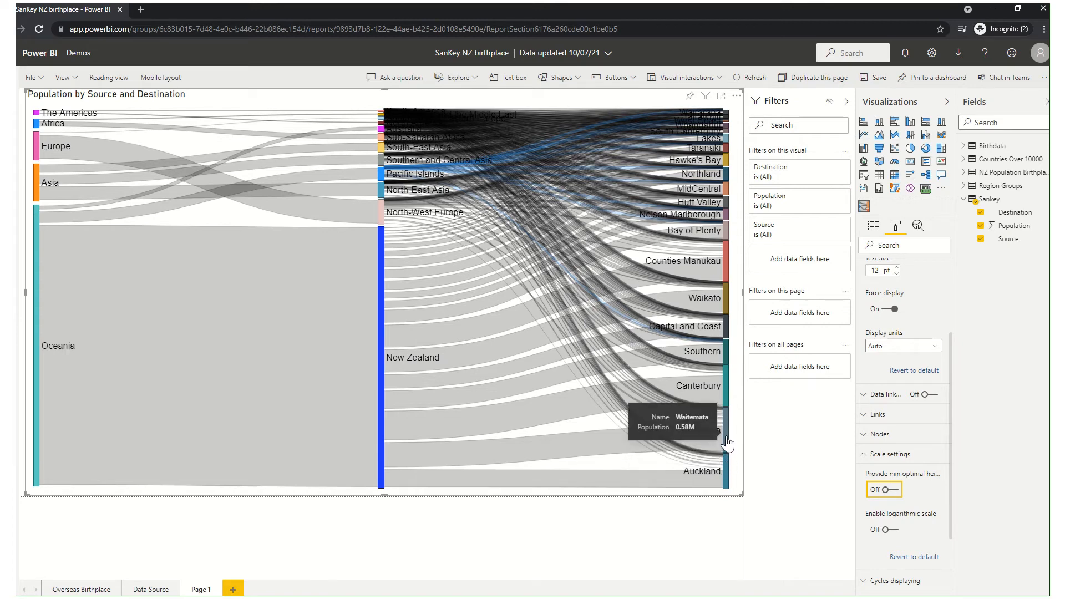
mouse_move(727, 393)
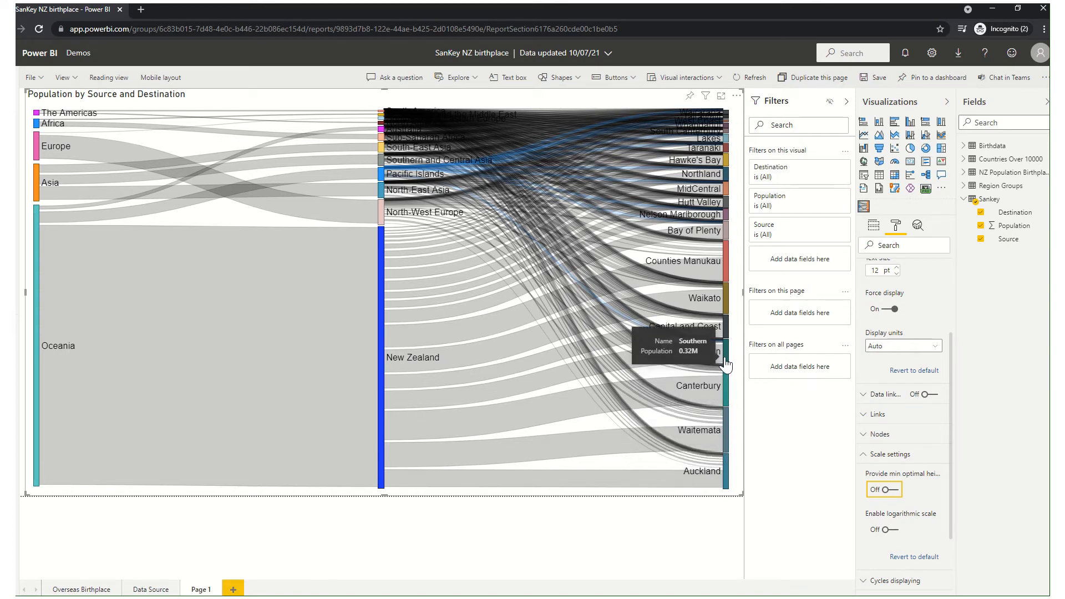
mouse_move(728, 333)
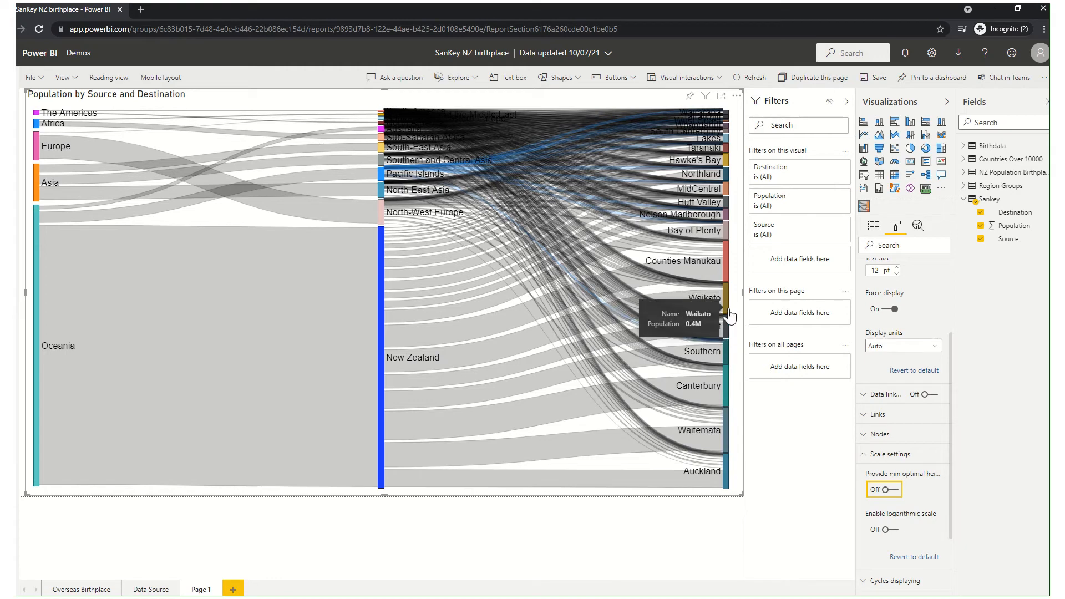
mouse_move(726, 283)
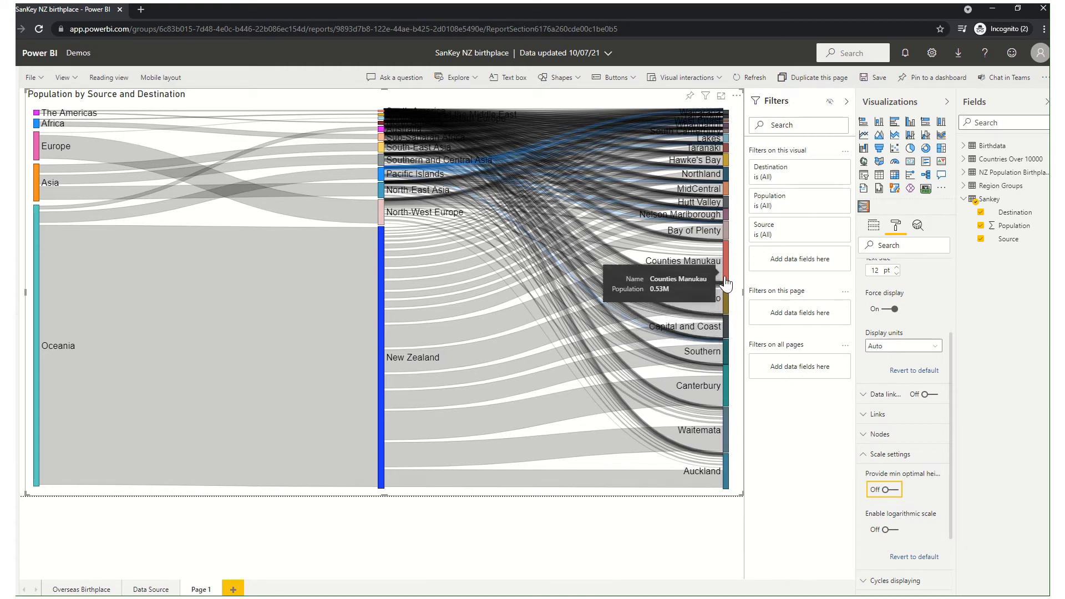
mouse_move(727, 220)
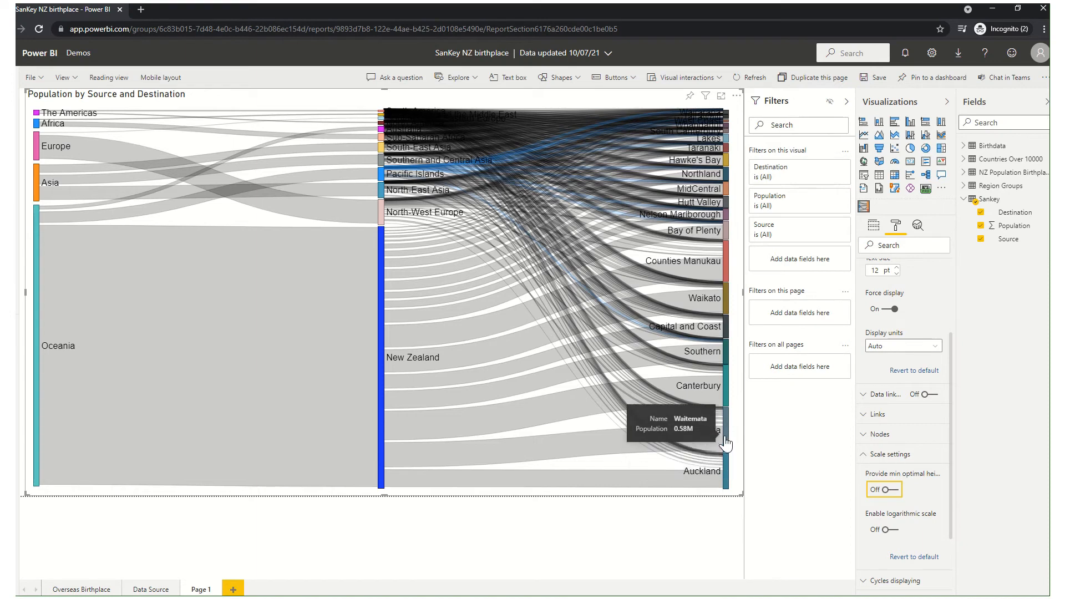
mouse_move(392, 377)
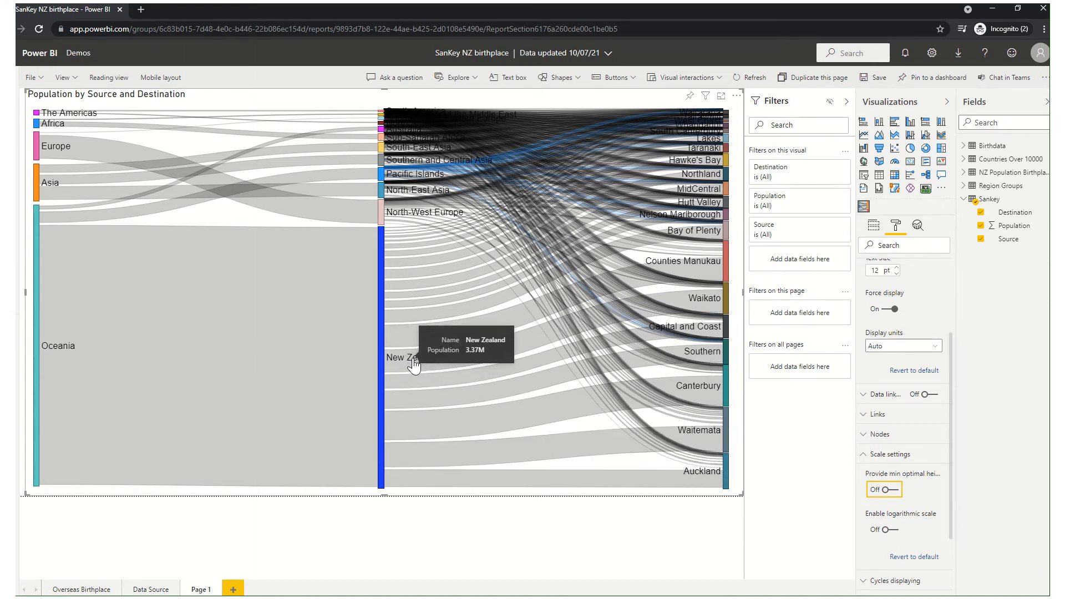
mouse_move(393, 159)
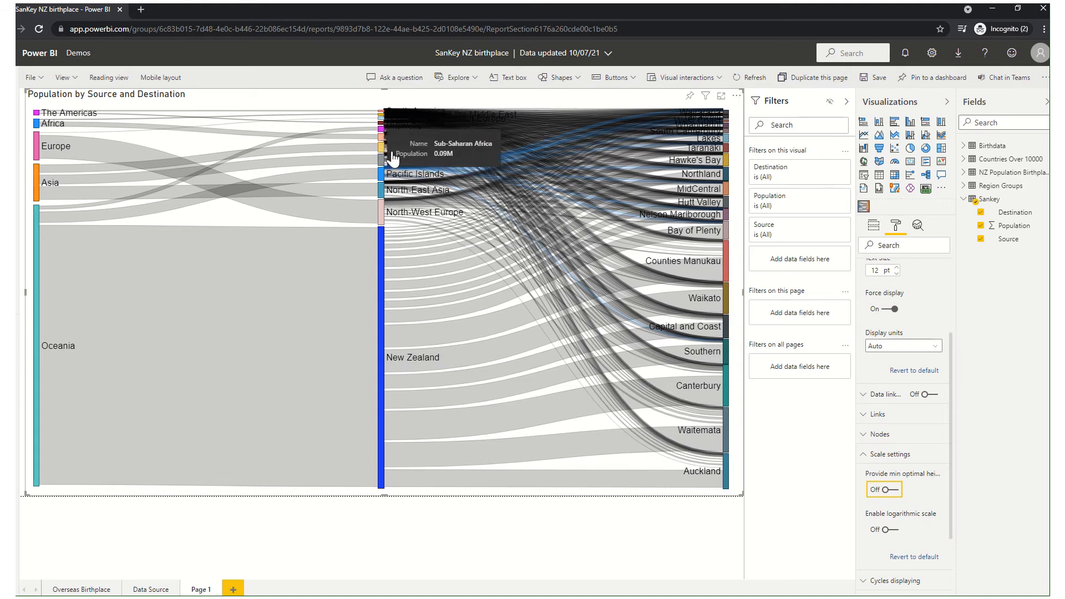
mouse_move(390, 408)
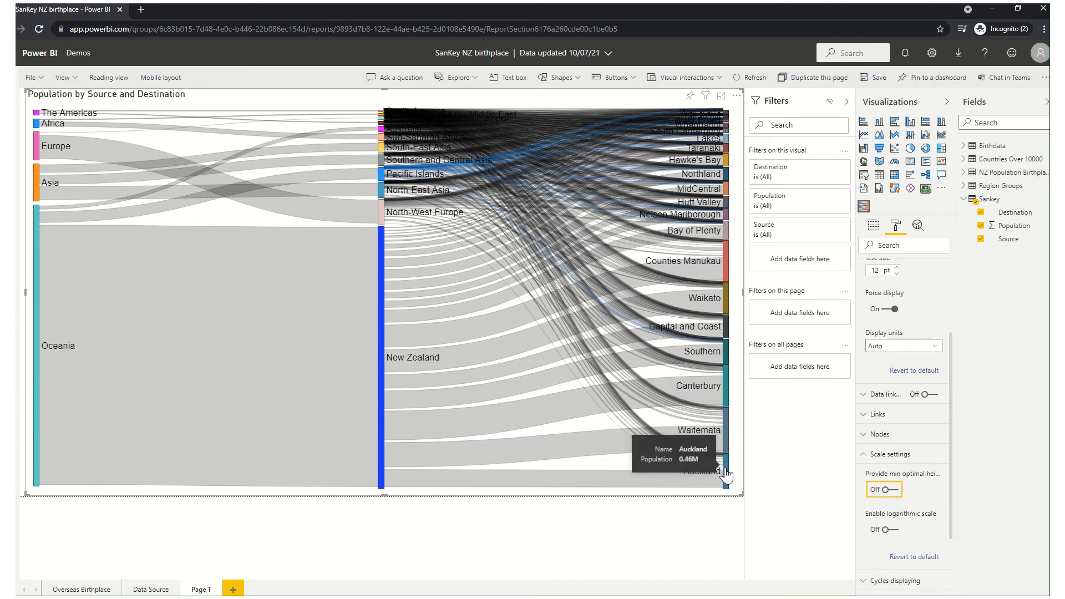
Rearrange the destination nodes so Waitemata sits below Auckland, and swap the positions of Canterbury and Counties Manukau.
drag(726, 476, 724, 498)
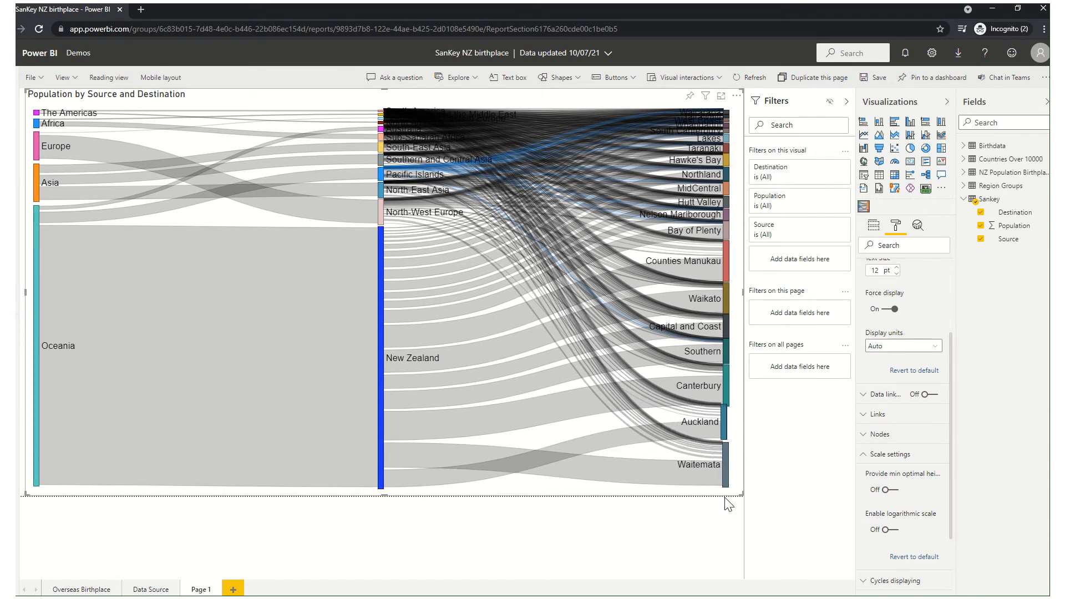
drag(723, 431, 726, 442)
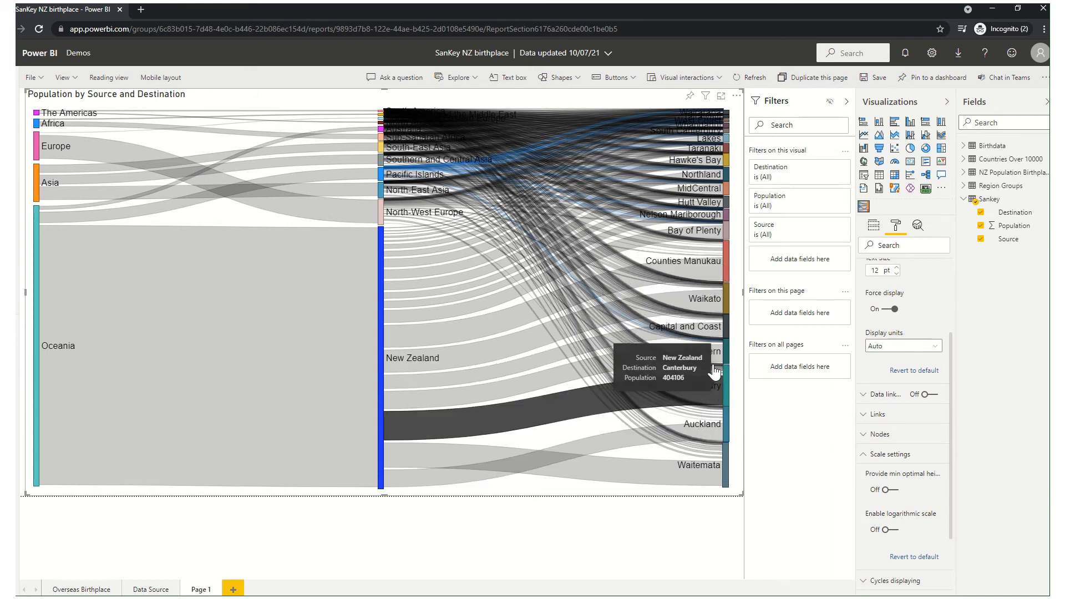
mouse_move(724, 387)
mouse_down()
mouse_move(711, 276)
mouse_move(726, 394)
mouse_up()
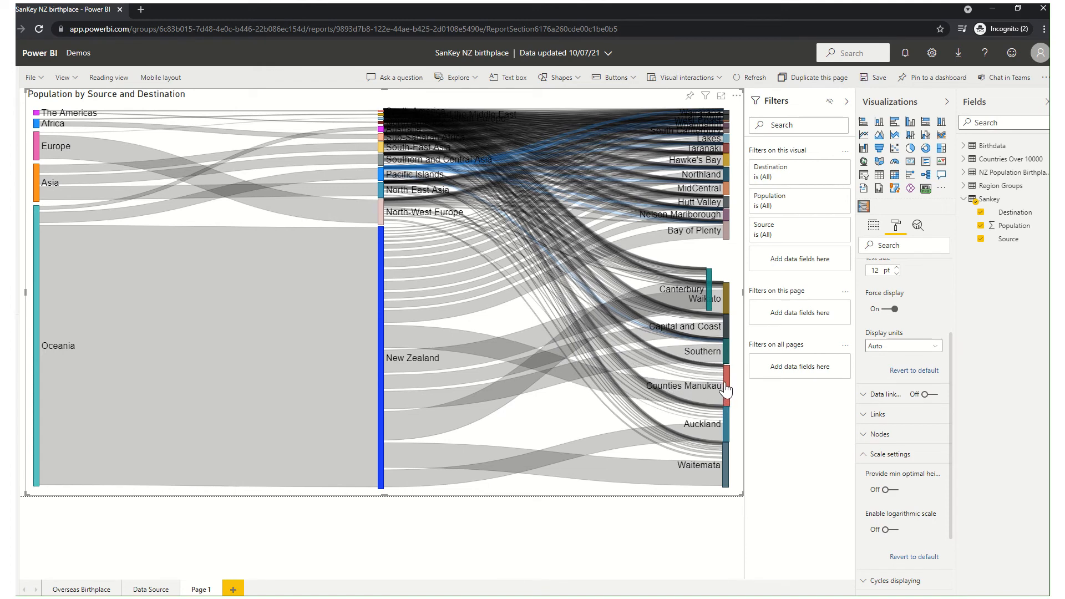
drag(709, 294, 726, 268)
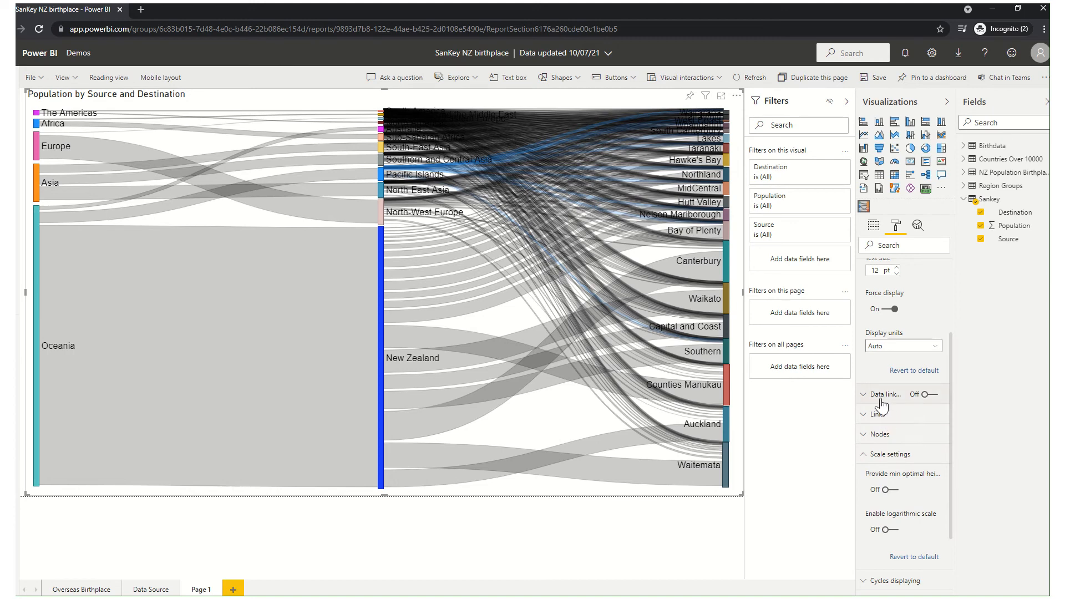
Review the duplicate nodes choices in the cycles display settings against the chart's flows, keeping Duplicate selected.
scroll(891, 468, down, 2)
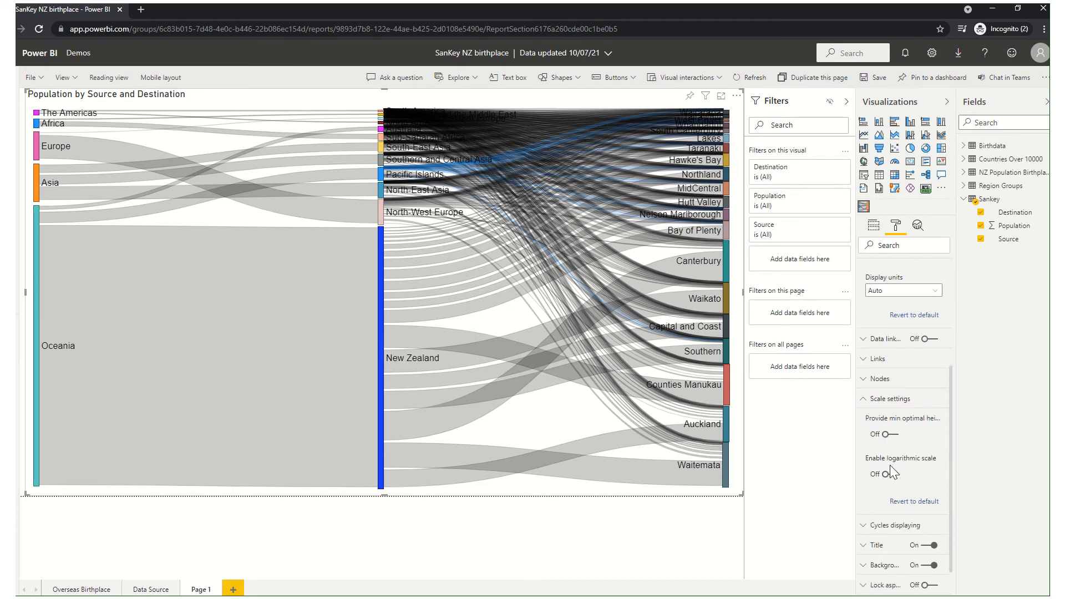
click(869, 350)
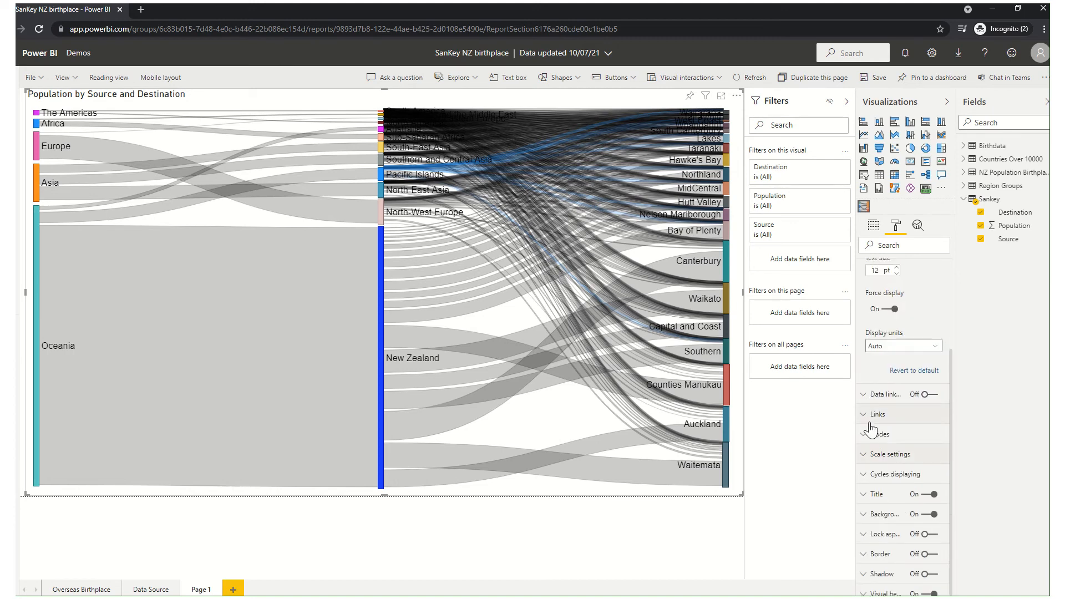
click(874, 480)
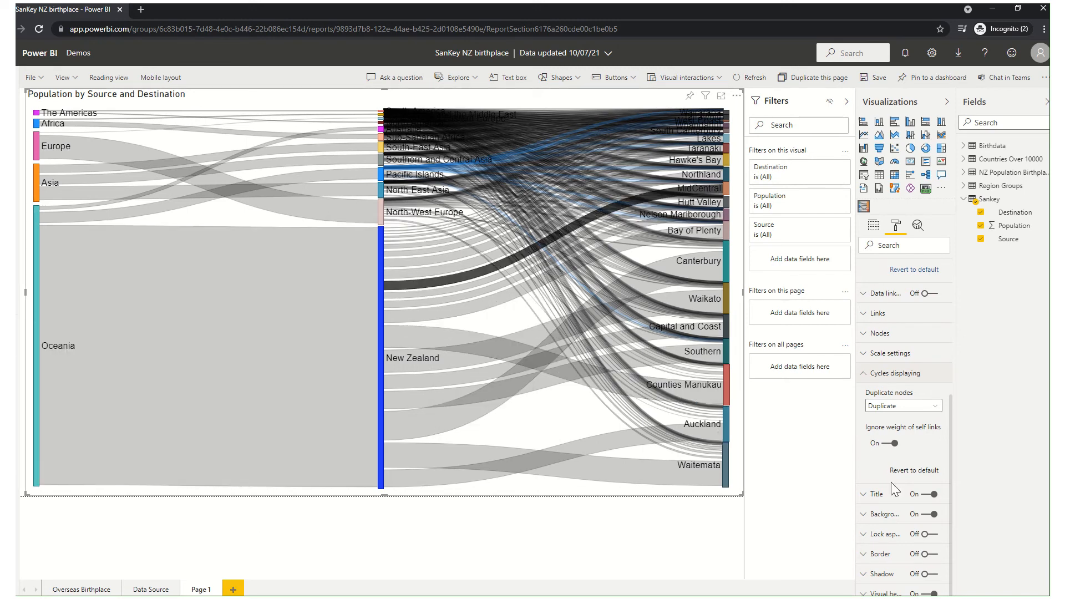
click(918, 408)
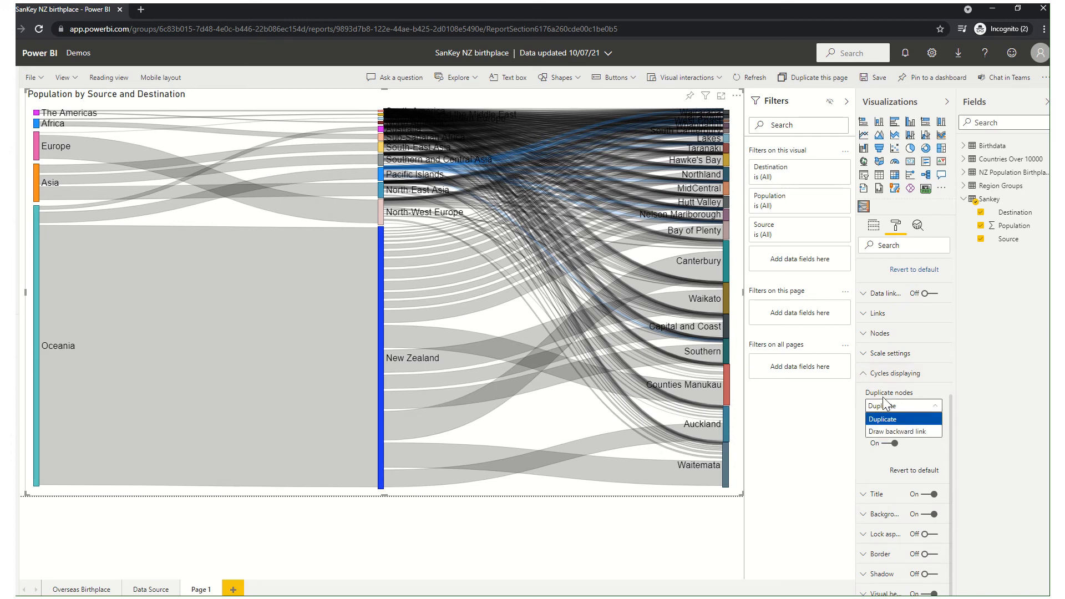
mouse_move(83, 340)
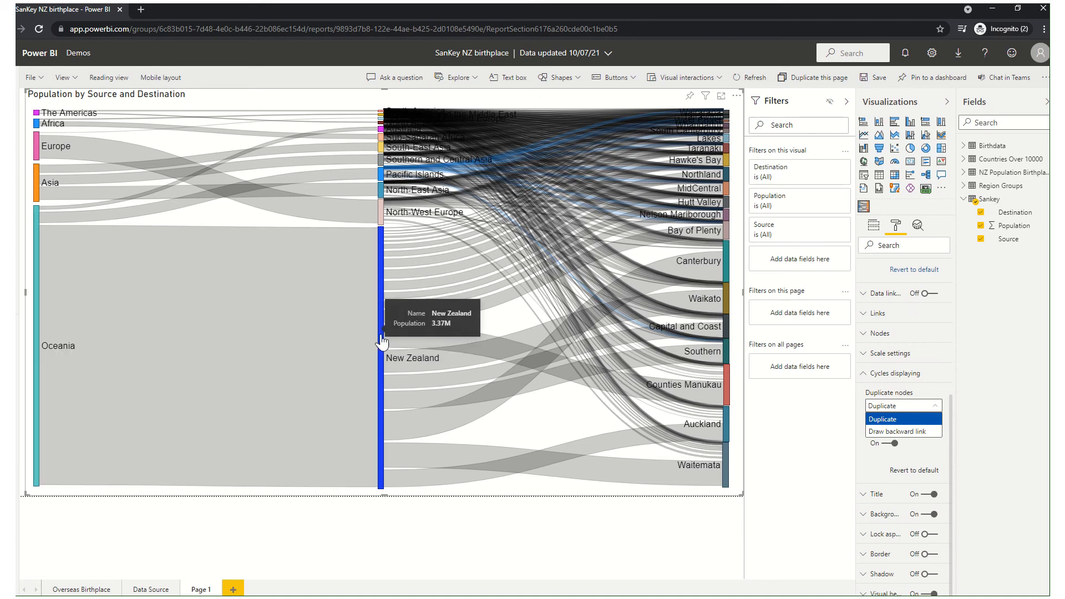
mouse_move(381, 382)
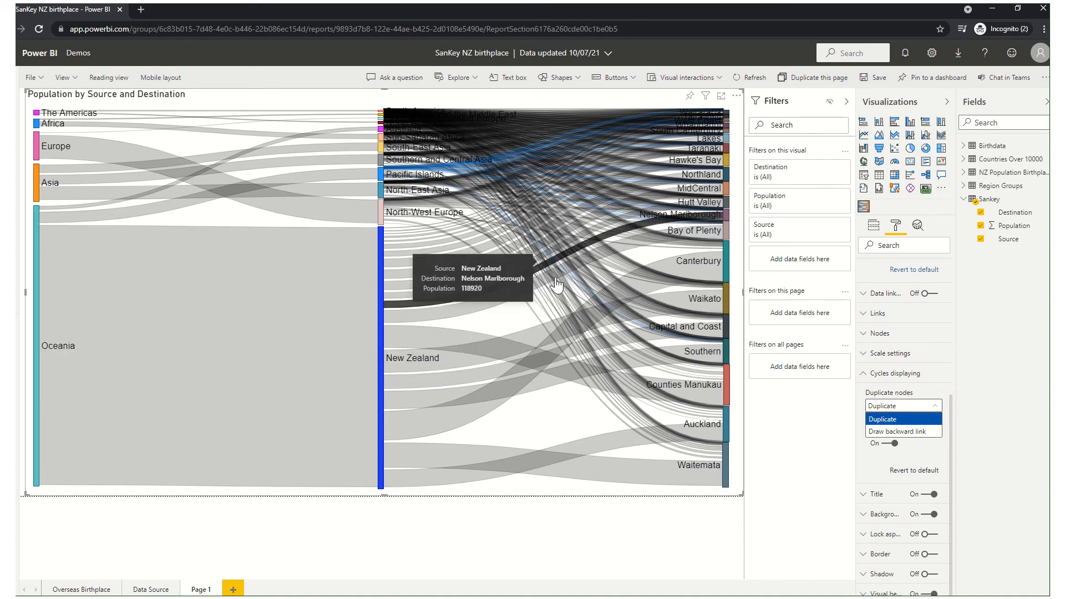
mouse_move(727, 344)
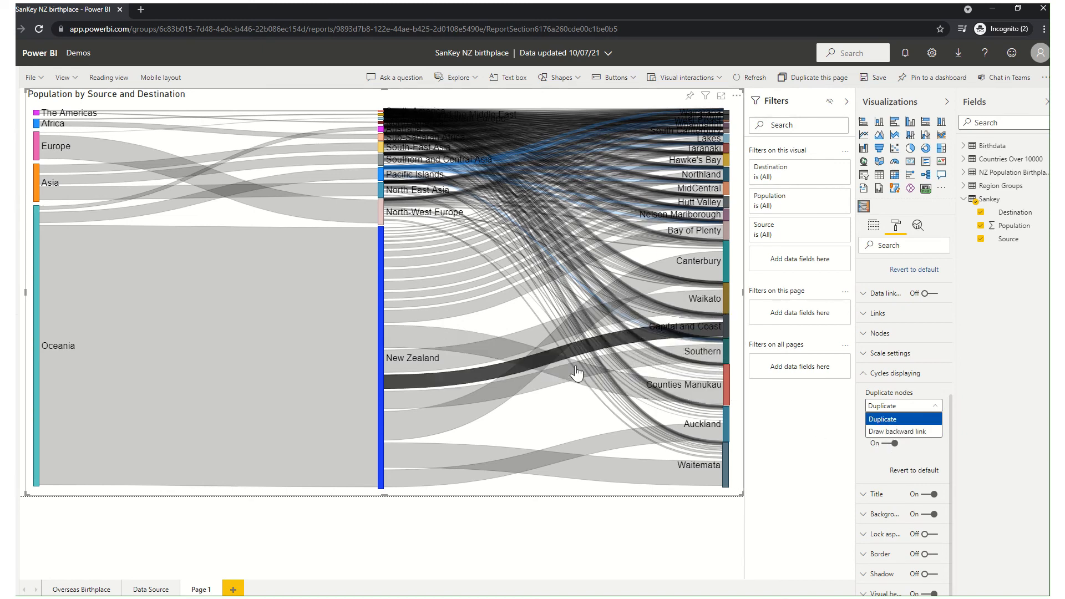
mouse_move(727, 374)
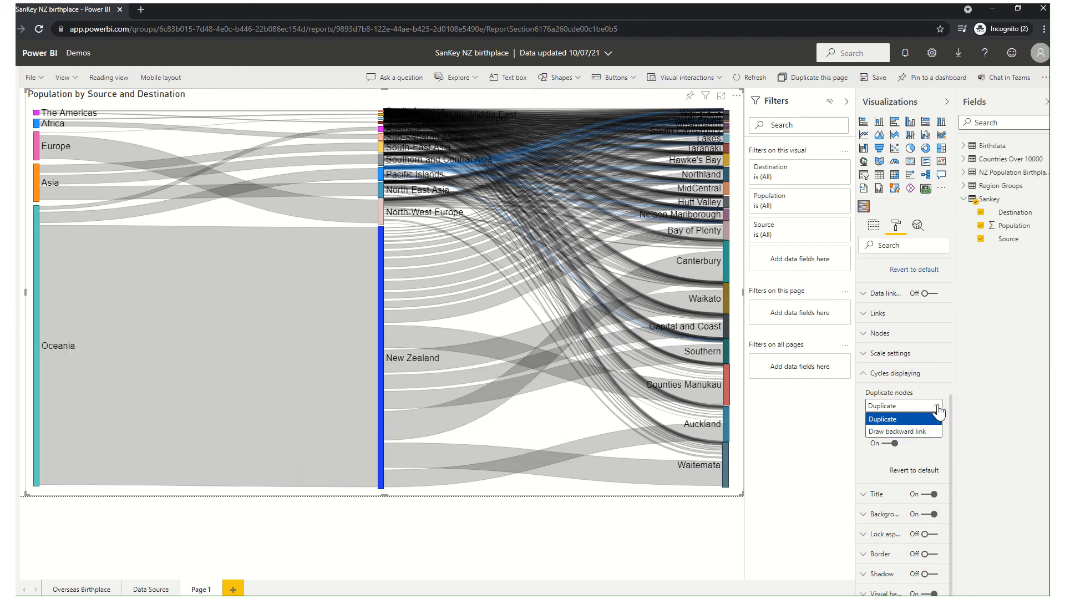
click(938, 406)
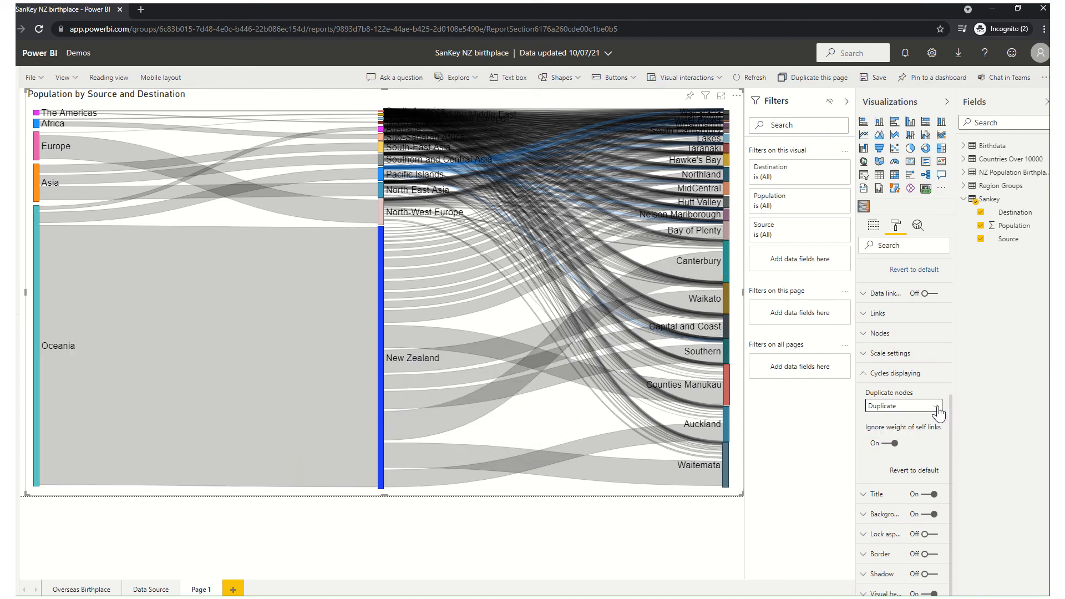
click(862, 381)
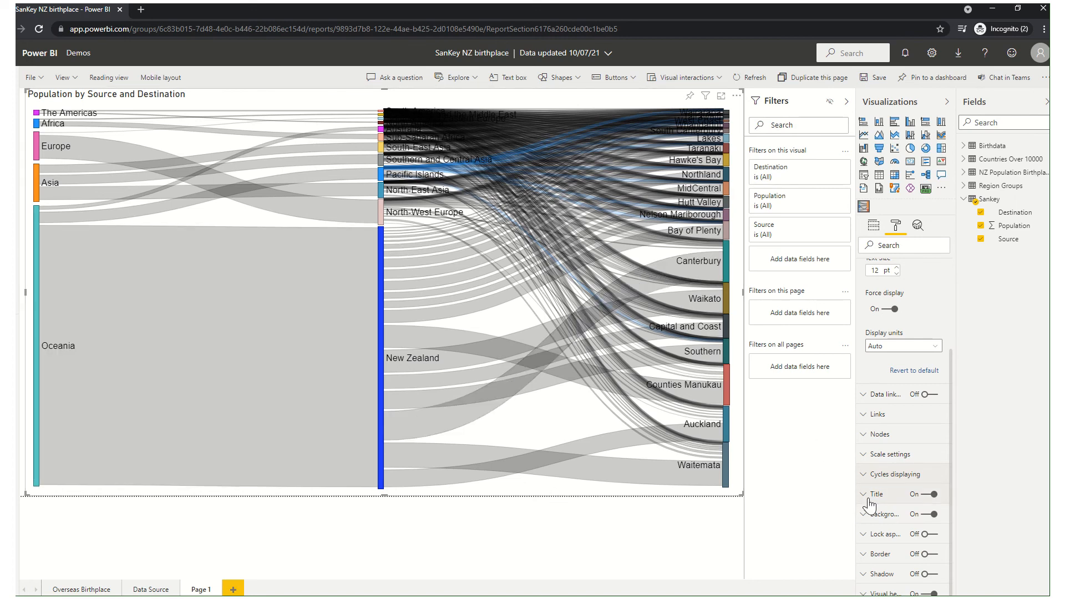
Review the Sankey chart's title formatting options and the icon toggles in its visual header settings.
click(869, 495)
scroll(870, 516, down, 5)
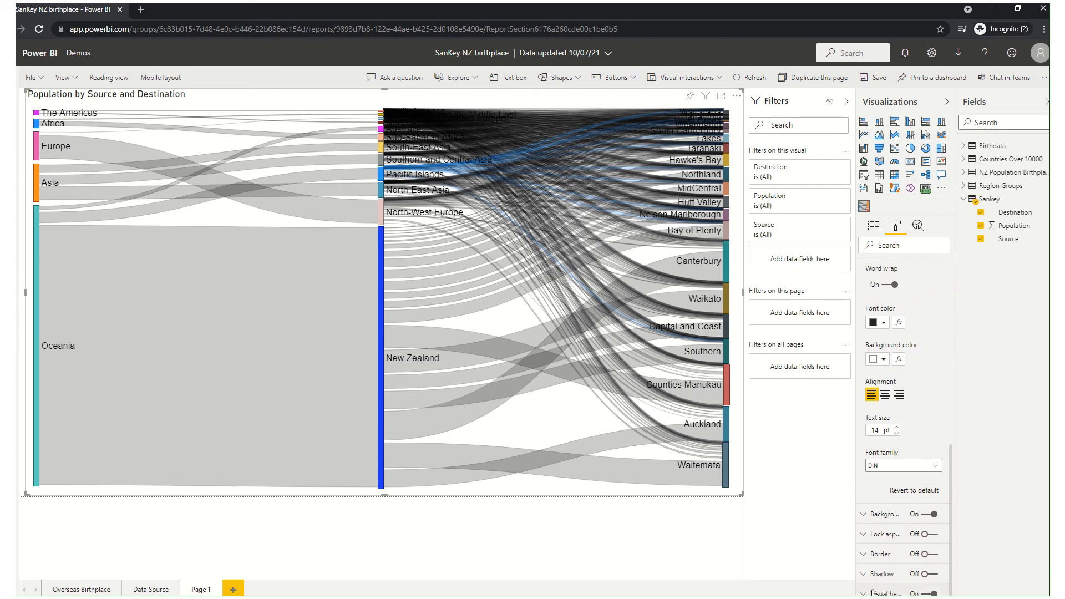
click(873, 593)
scroll(886, 483, down, 5)
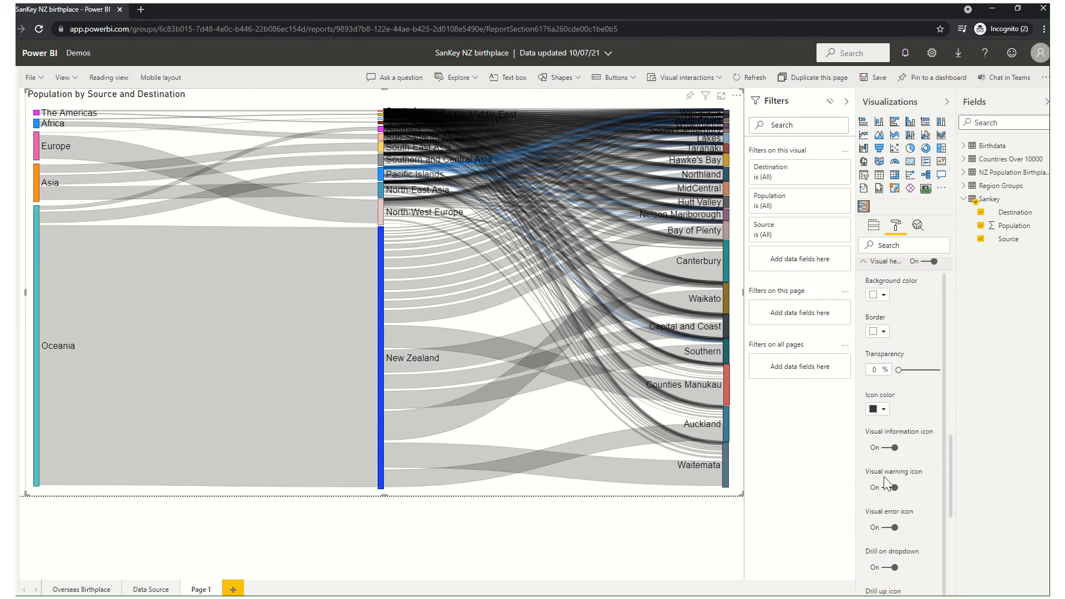
scroll(888, 486, down, 2)
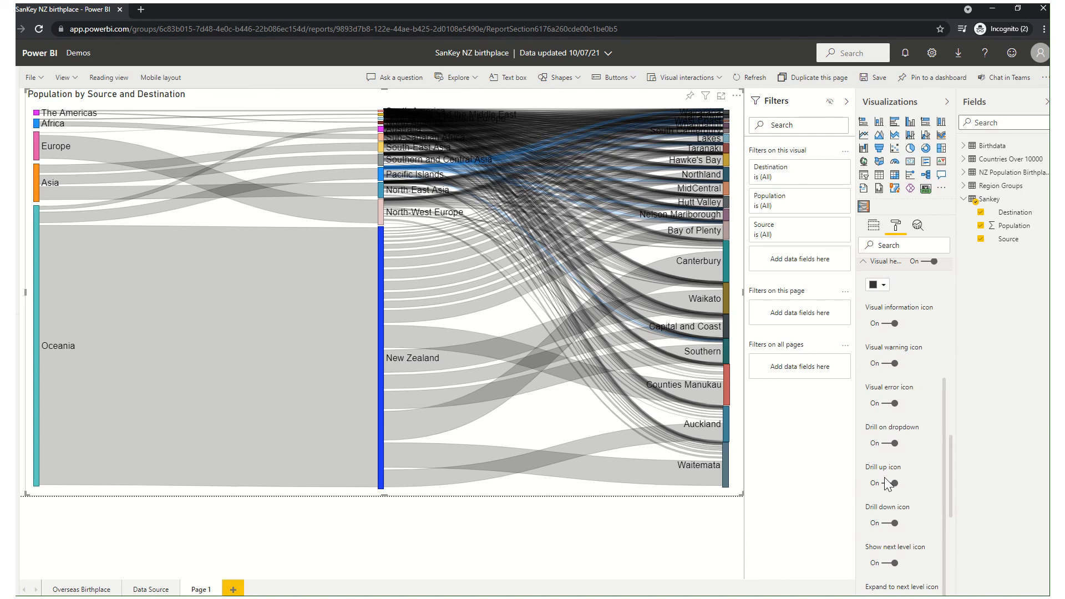
scroll(888, 484, down, 6)
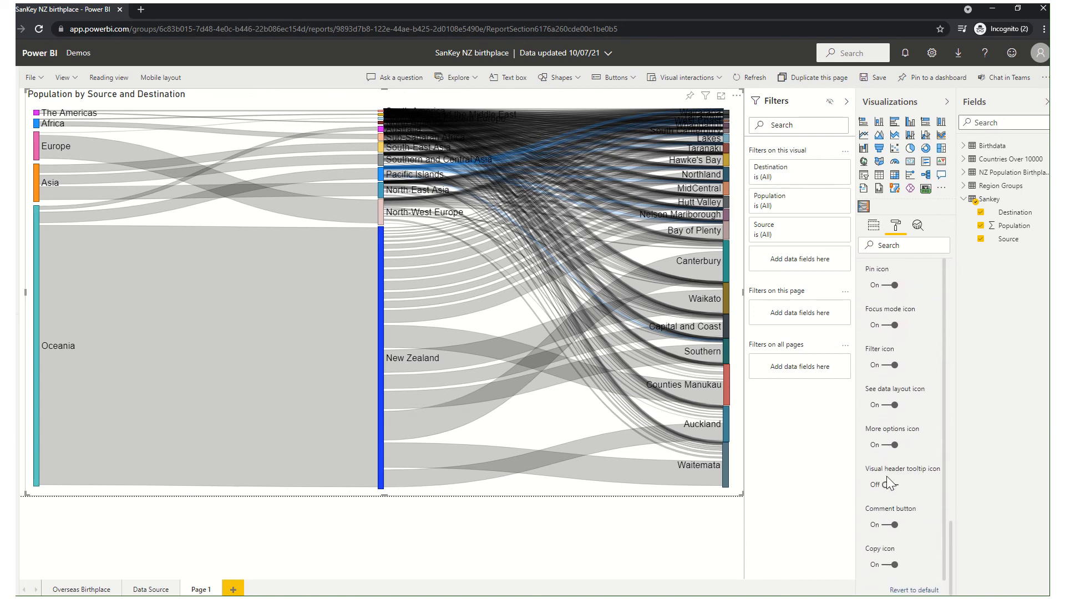
scroll(887, 484, up, 2)
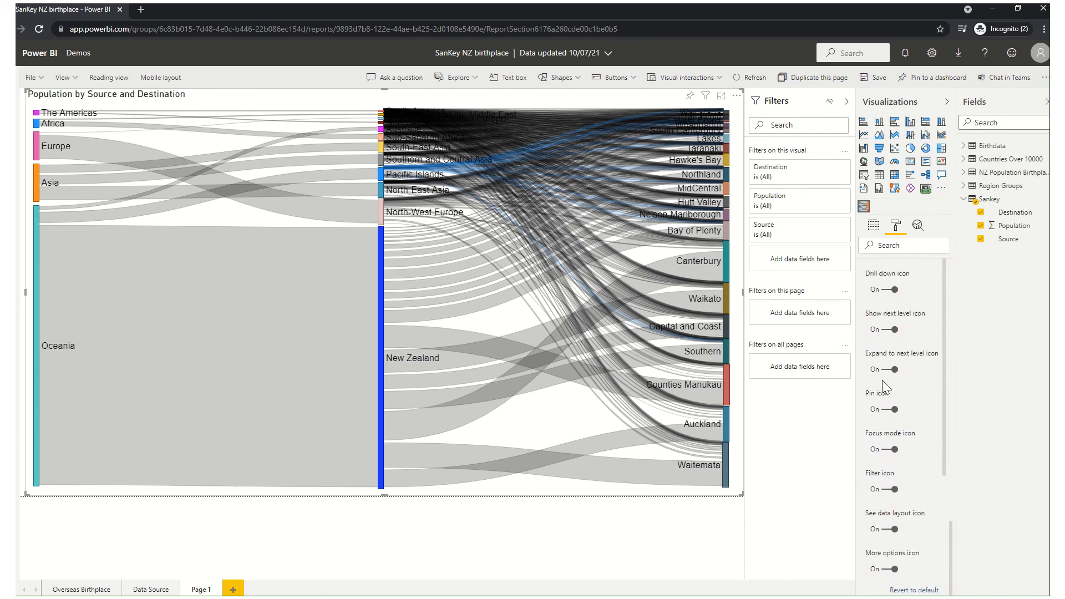
scroll(883, 383, up, 10)
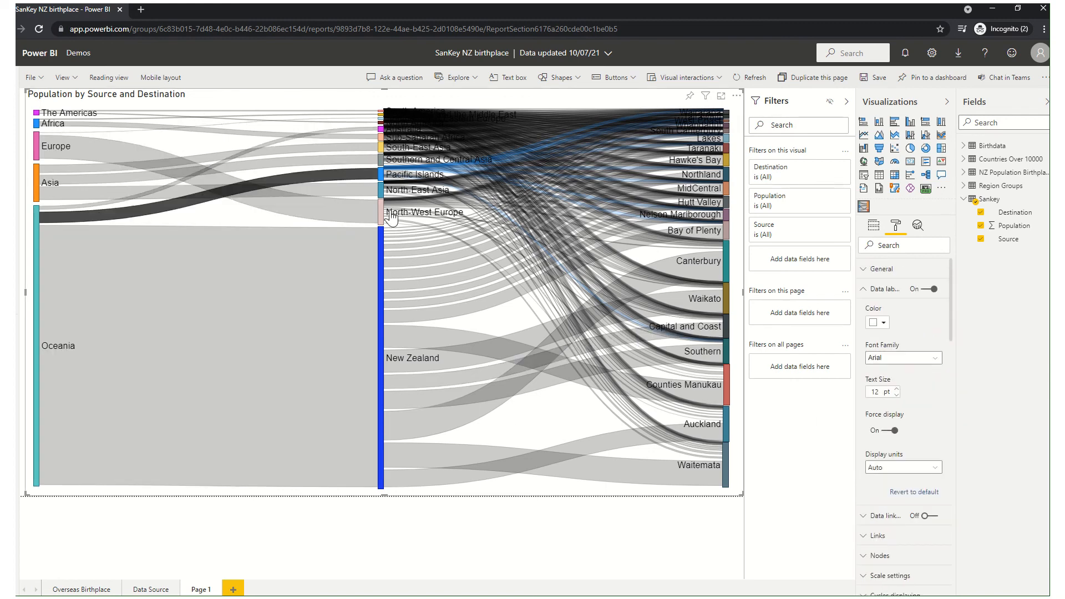
Reposition the New Zealand node closer to Oceania, and place the North-West Europe node lower, between New Zealand and the destination nodes.
mouse_move(382, 361)
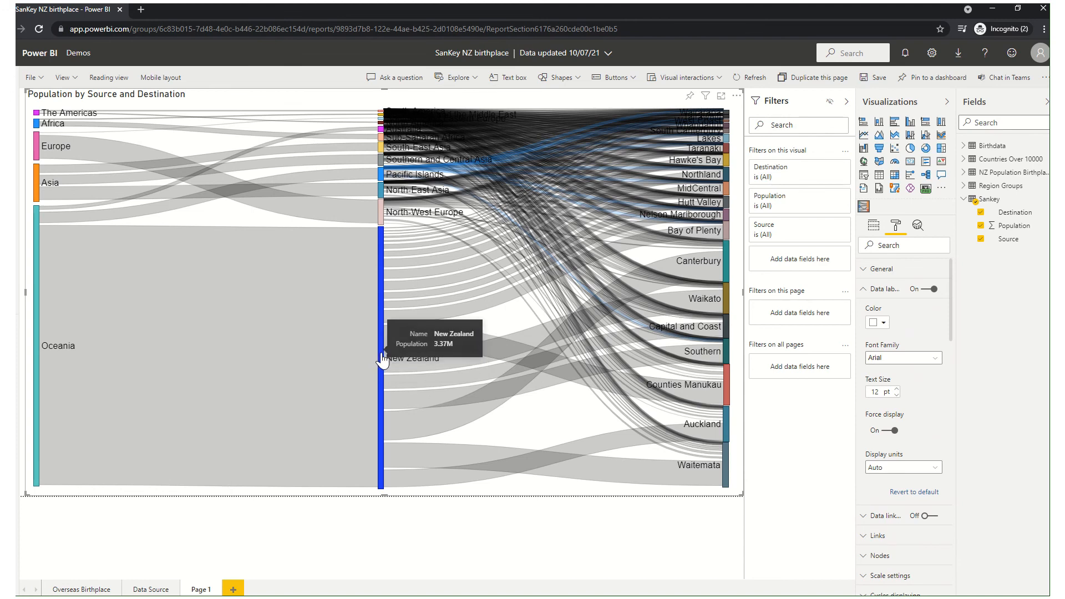
drag(382, 362, 265, 358)
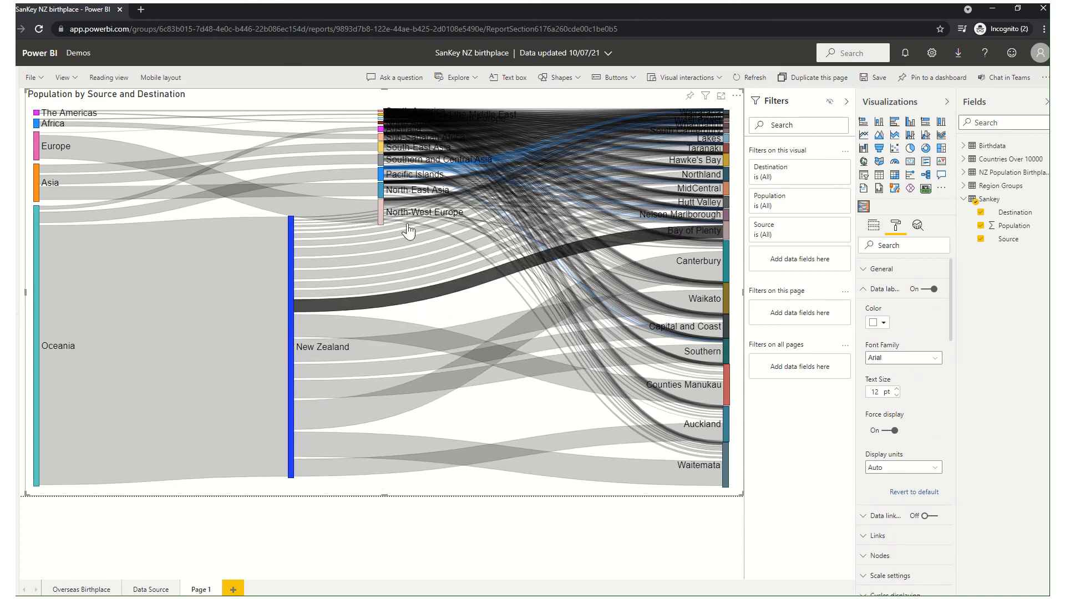
drag(384, 221, 415, 305)
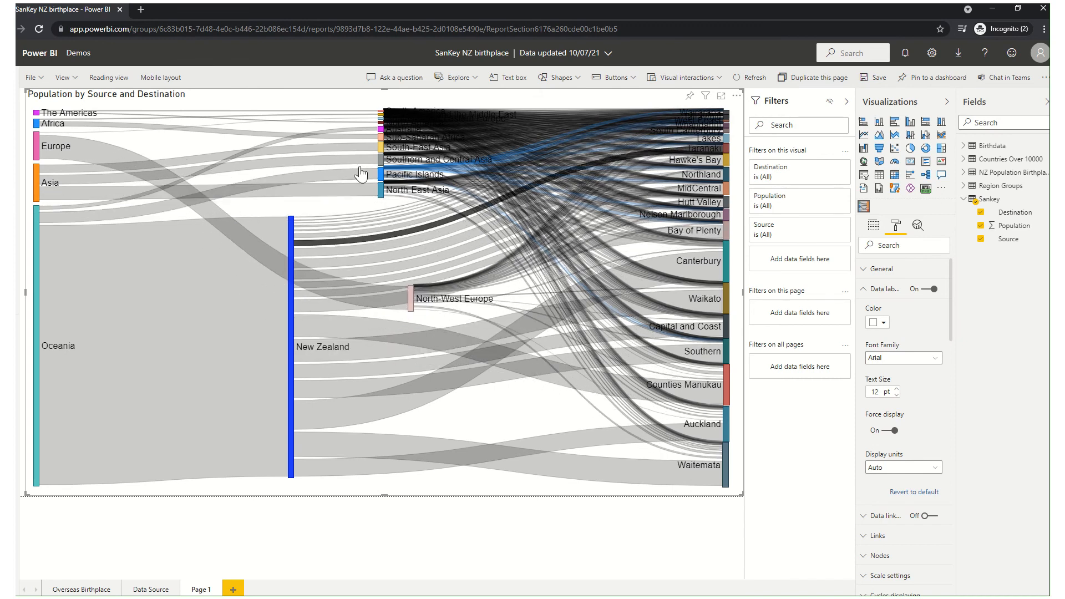